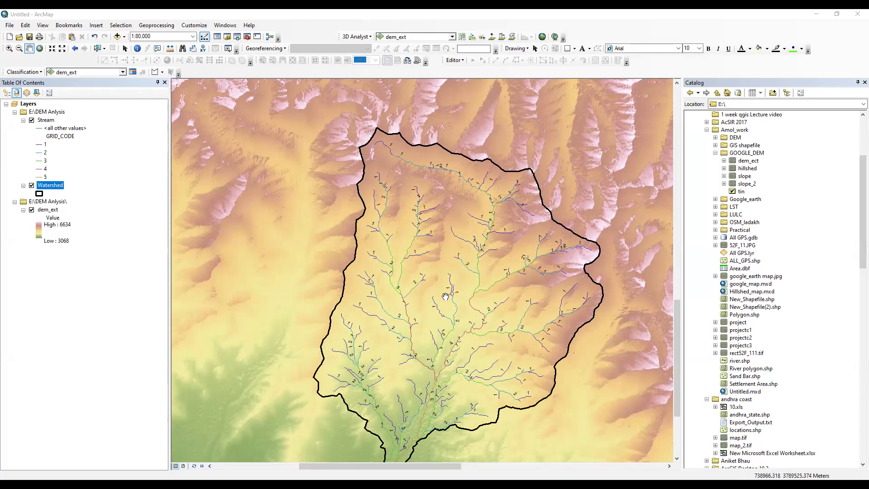
Step: Examine the stream network and its stream-order labels inside the watershed boundary over the dem_ext elevation raster
scroll(448, 294, "up", 2)
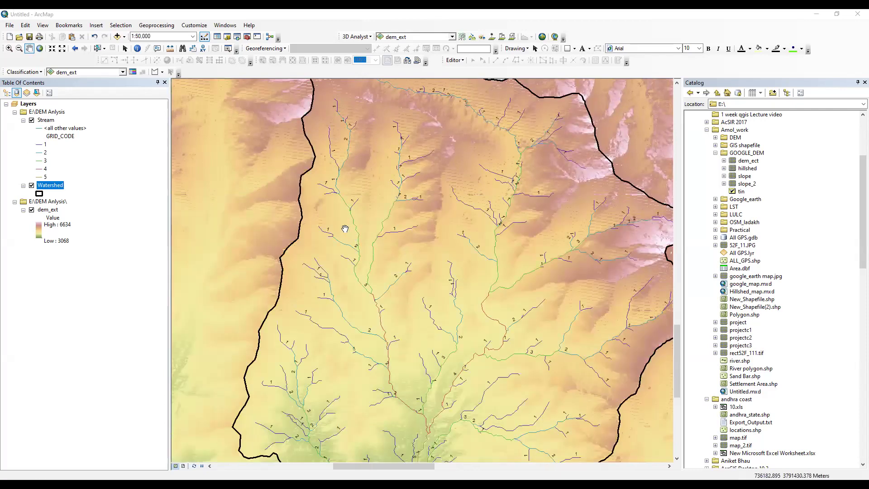
left_click_drag(378, 314, 379, 293)
left_click_drag(422, 397, 459, 235)
left_click_drag(442, 296, 436, 353)
left_click_drag(457, 324, 436, 392)
left_click_drag(430, 306, 424, 363)
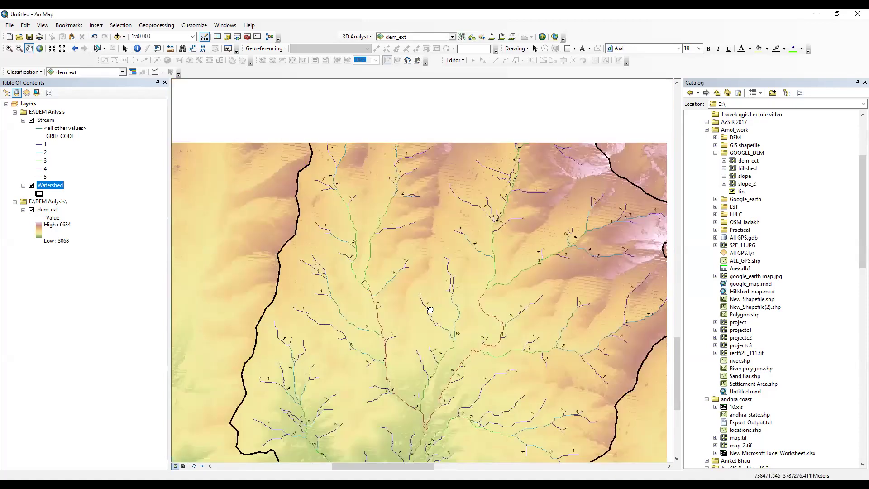
left_click_drag(416, 170, 414, 223)
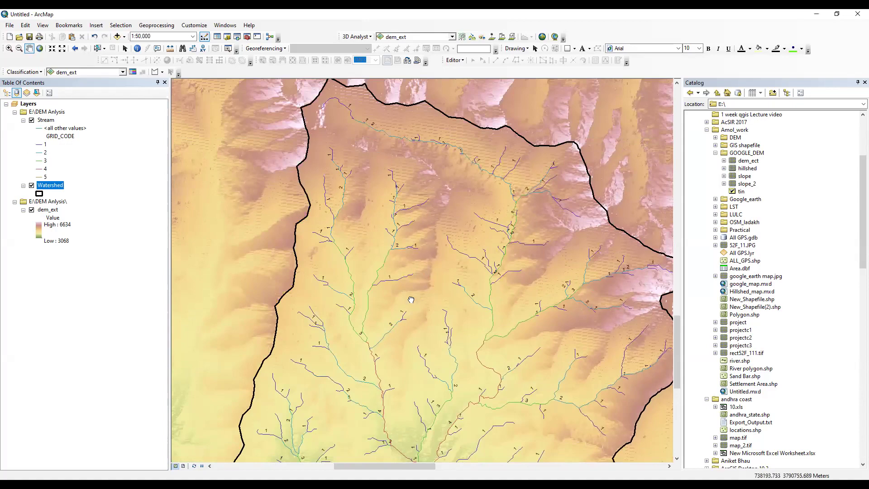
left_click_drag(412, 305, 410, 251)
left_click_drag(394, 365, 428, 218)
left_click_drag(430, 188, 438, 268)
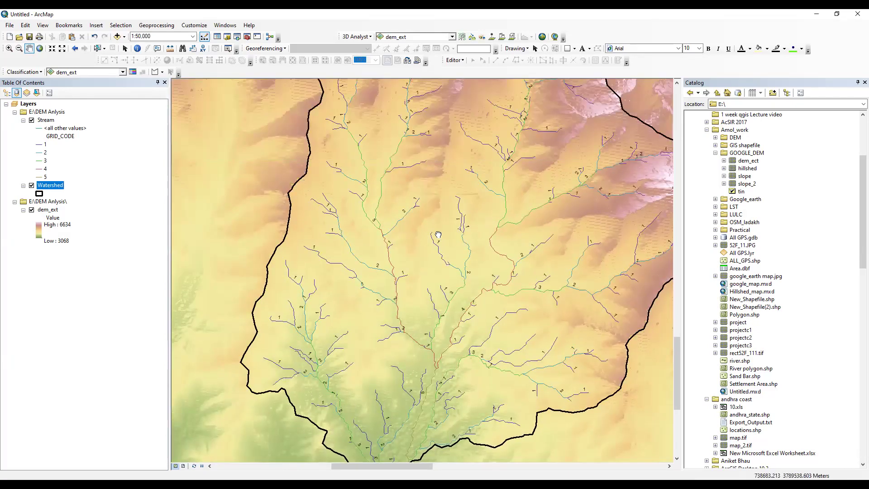
left_click_drag(438, 234, 413, 267)
scroll(414, 264, "down", 1)
scroll(414, 260, "down", 1)
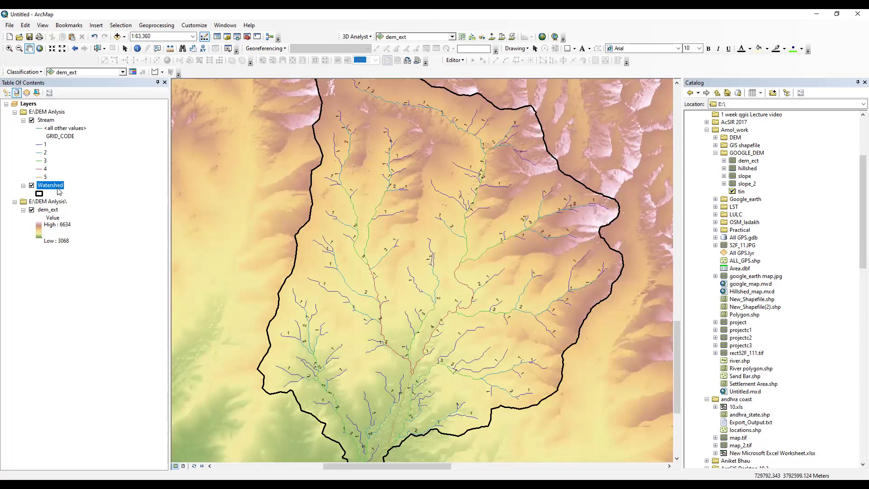
Step: Toggle the dem_ext, Watershed and Stream layers off and back on to inspect what each contributes to the map
left_click(32, 210)
left_click(31, 210)
scroll(434, 264, "up", 4)
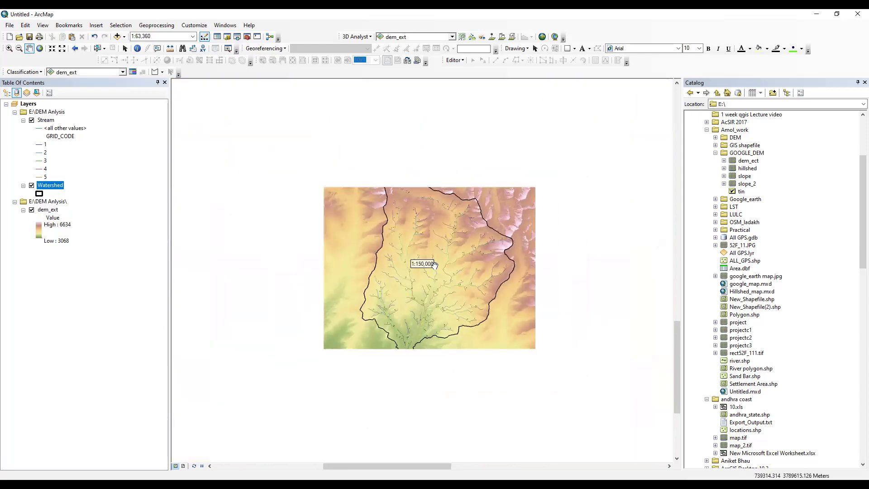
left_click_drag(437, 117, 406, 223)
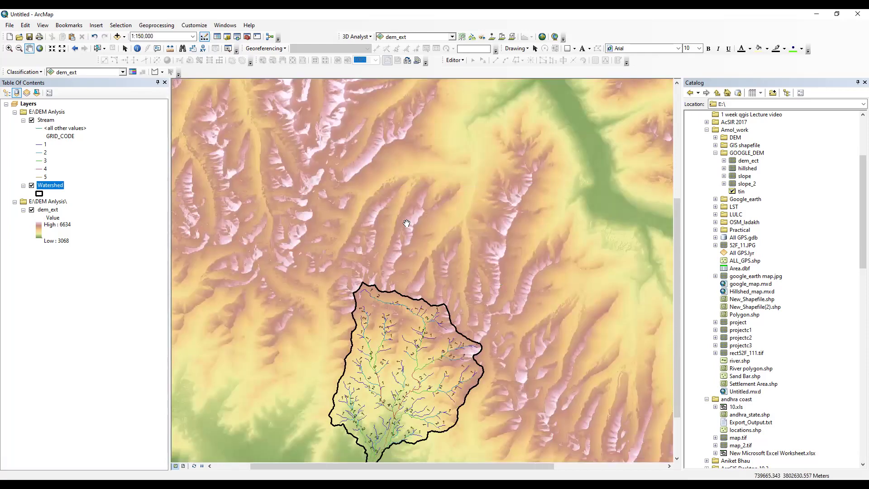
left_click(31, 185)
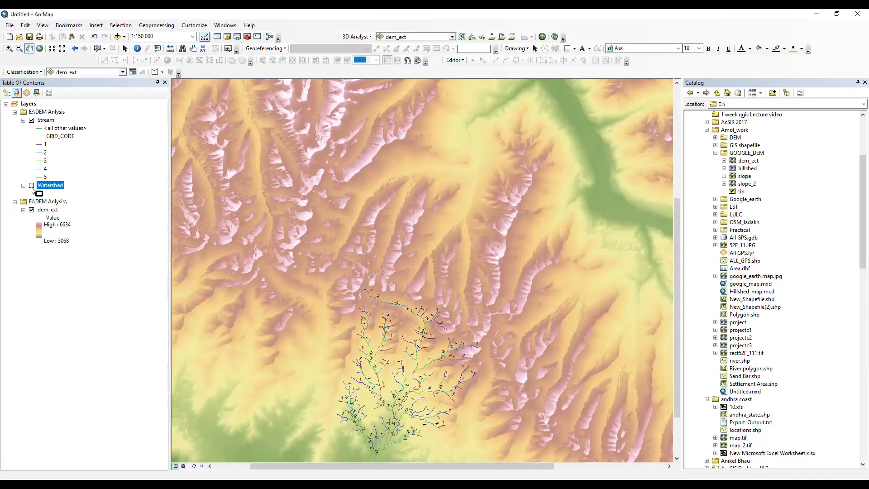
left_click(32, 186)
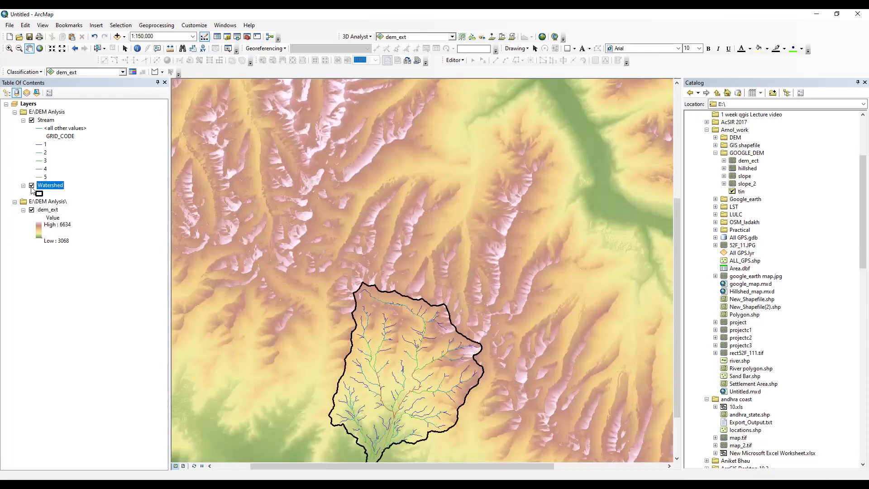
left_click(32, 120)
left_click_drag(354, 380, 357, 351)
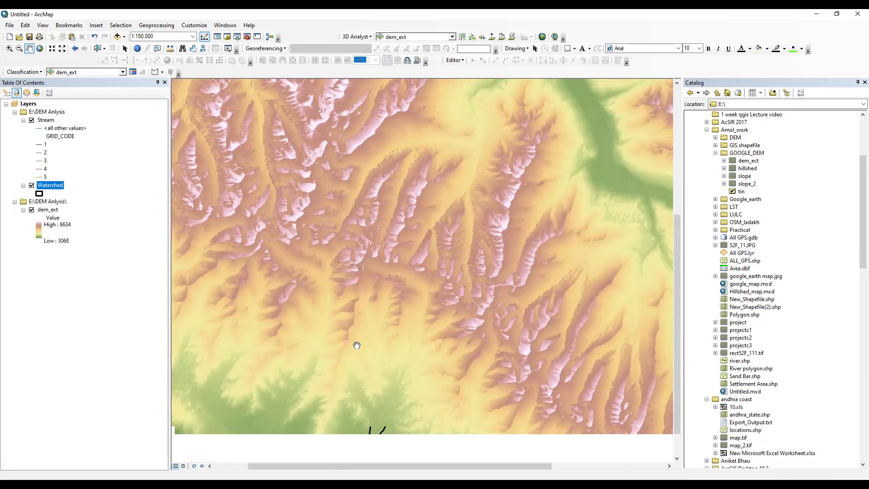
scroll(364, 329, "up", 2)
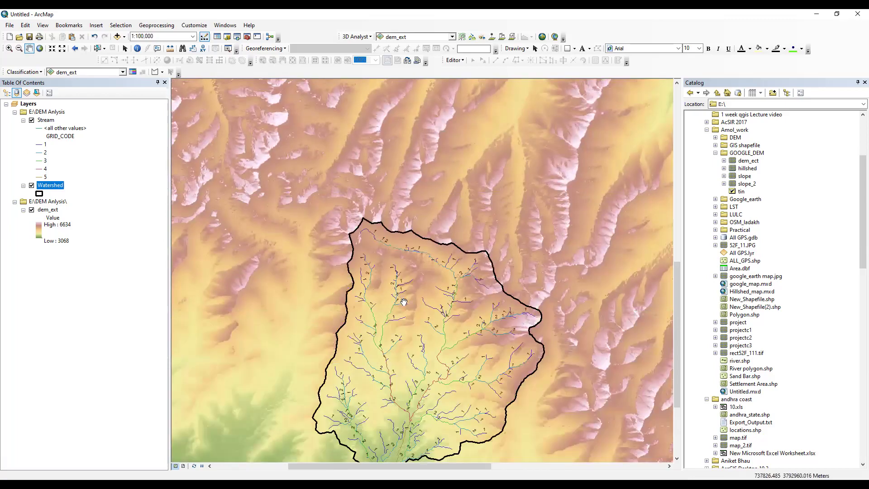
left_click_drag(425, 329, 396, 301)
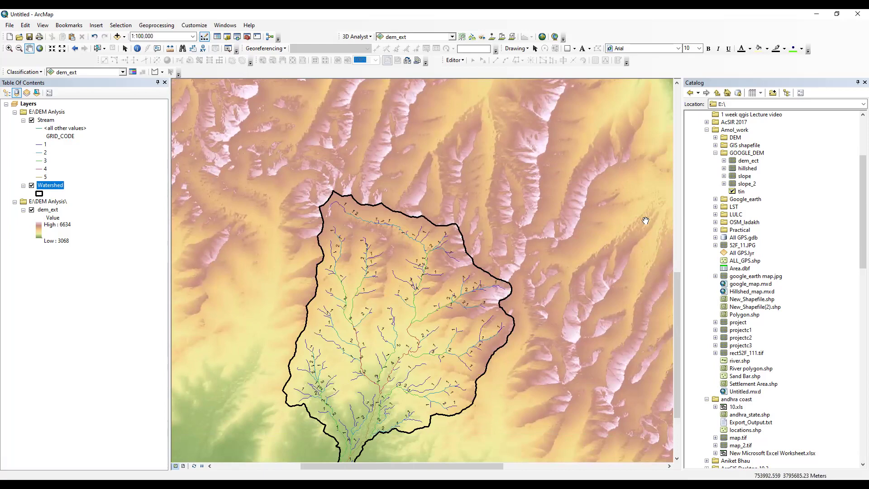
Step: Open the Watershed layer's attribute table and float its window over the map, clear of the layer list
right_click(49, 189)
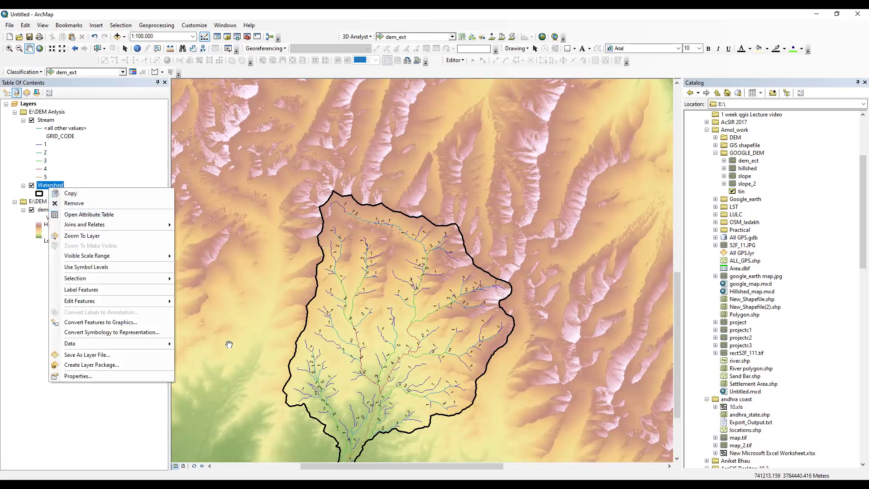
left_click(13, 272)
left_click(51, 185)
right_click(52, 187)
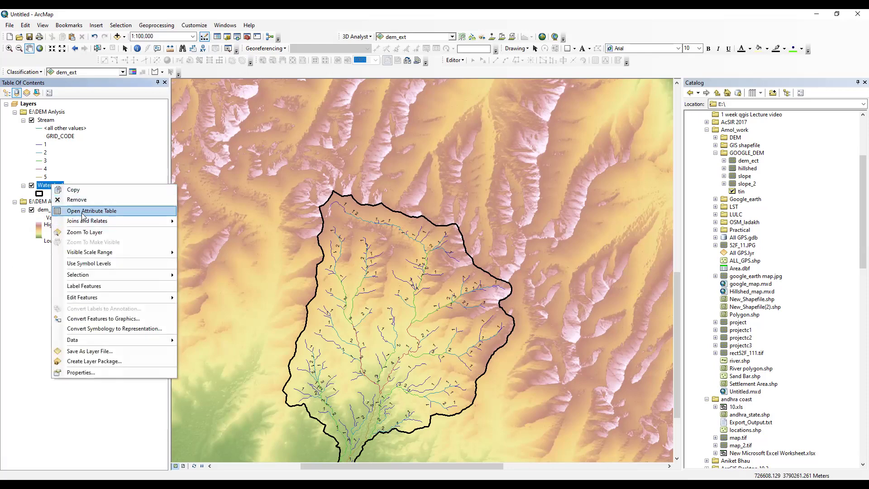
left_click(145, 212)
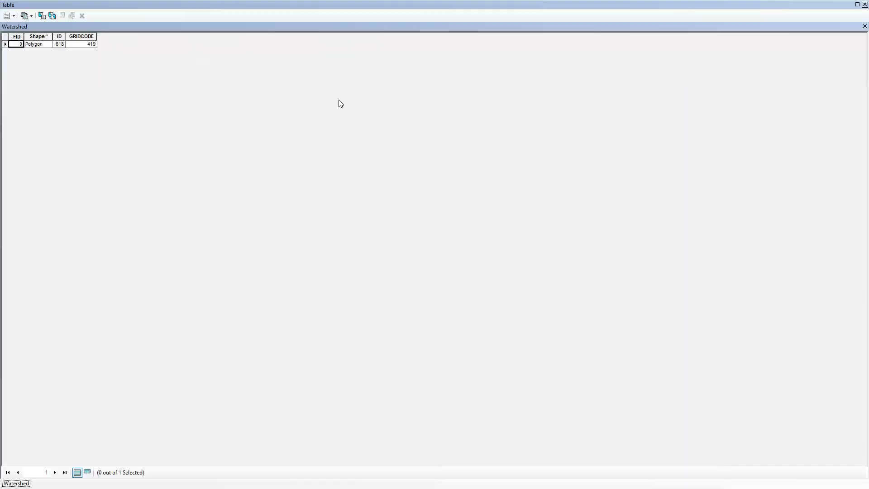
double_click(657, 6)
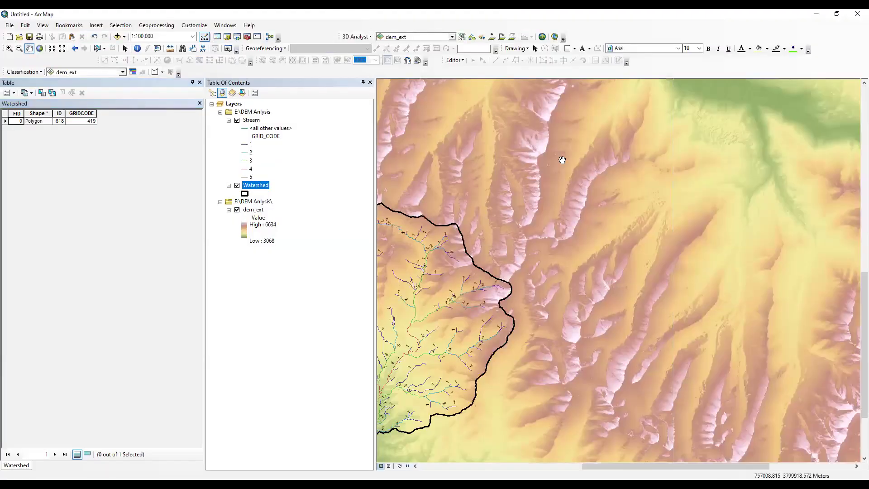
left_click_drag(119, 82, 481, 97)
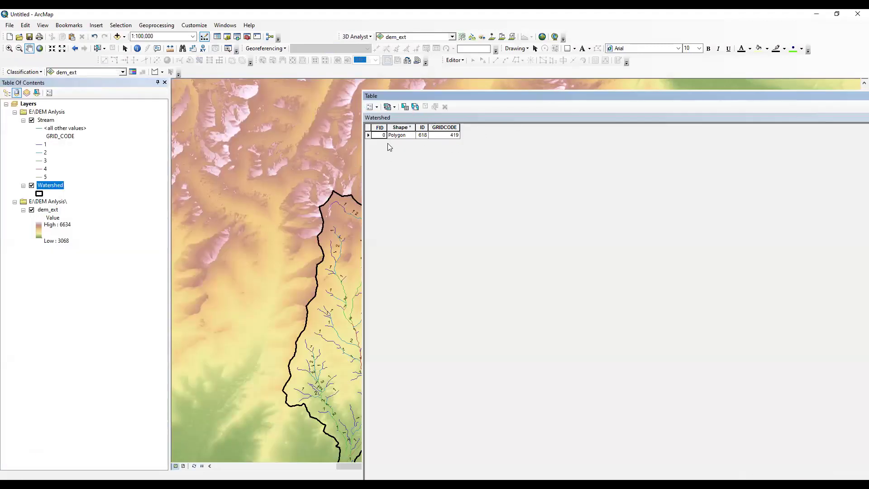
Step: Add a field named Area with the type Double to the Watershed attribute table
left_click(371, 108)
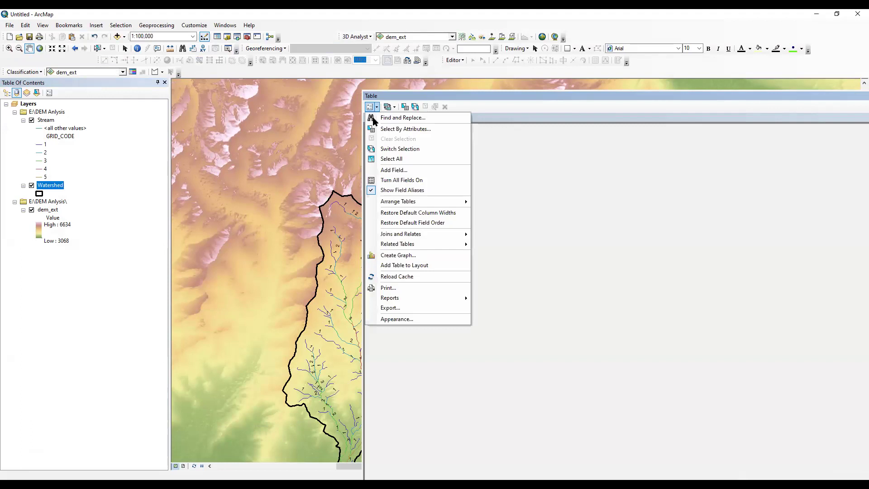
left_click(395, 170)
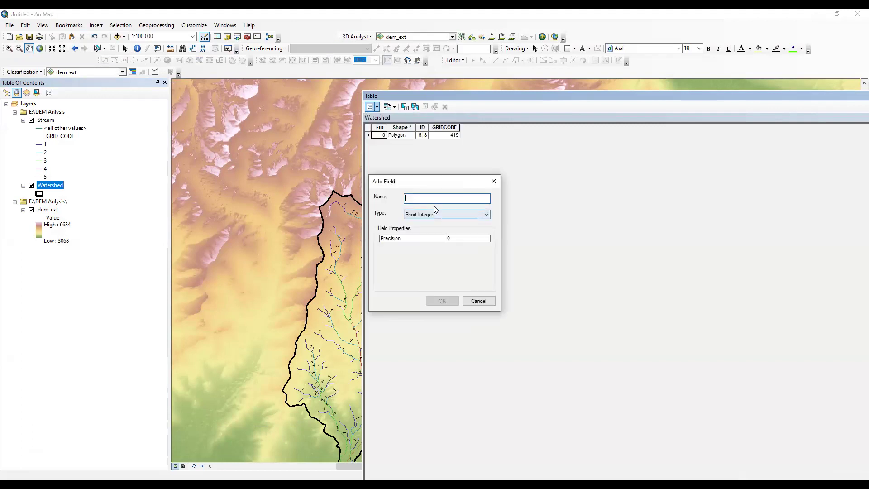
type("Area")
left_click(445, 215)
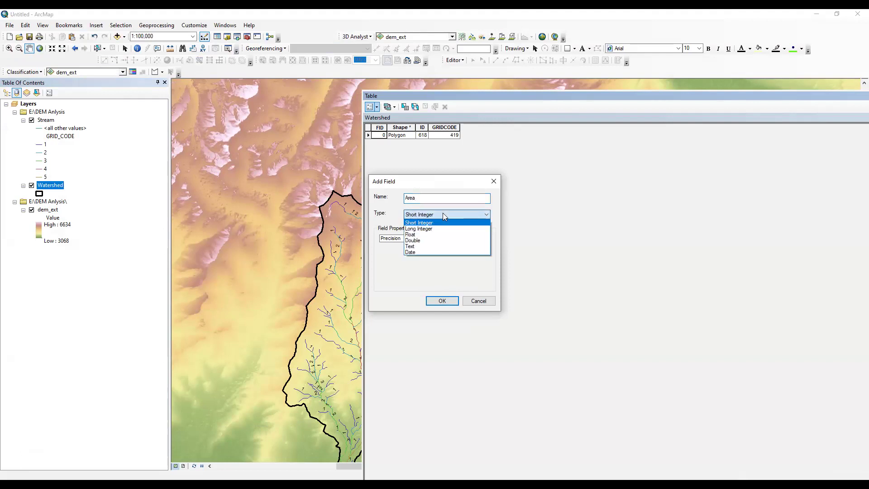
left_click(437, 240)
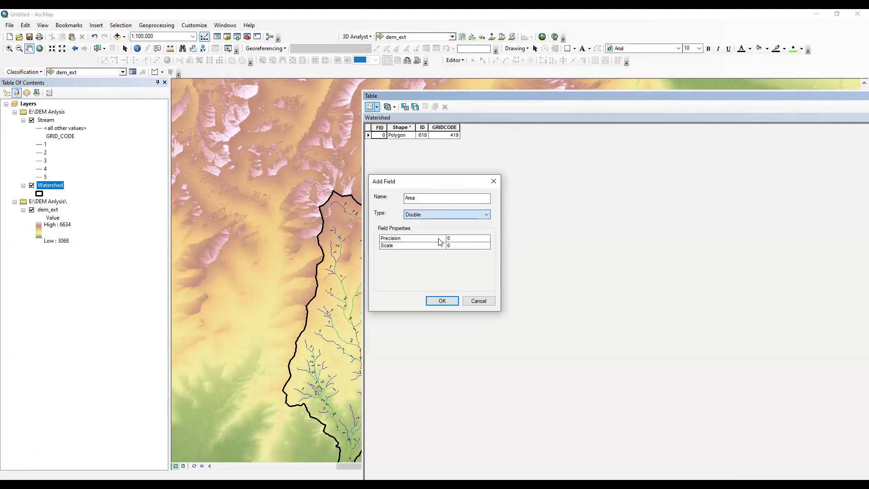
left_click(444, 302)
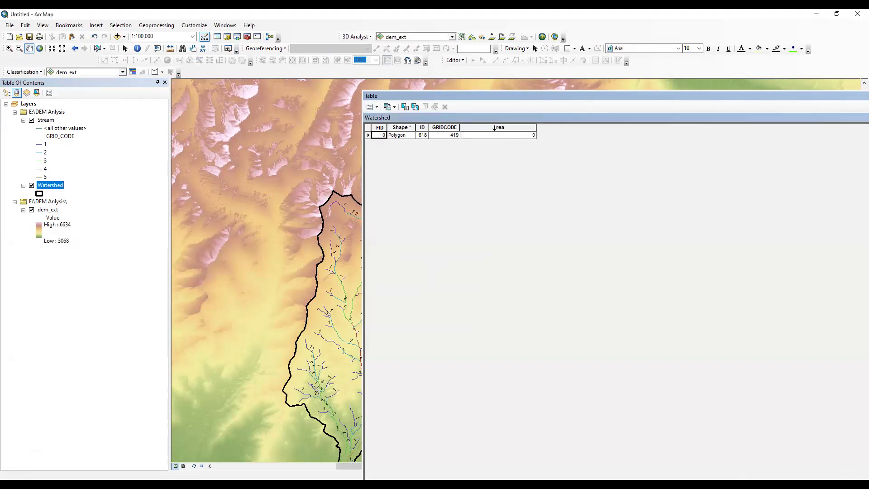
Step: Calculate the Area field's geometry as area in square meters, using the data source's coordinate system, WGS 1984 UTM Zone 43N
left_click(495, 129)
right_click(497, 131)
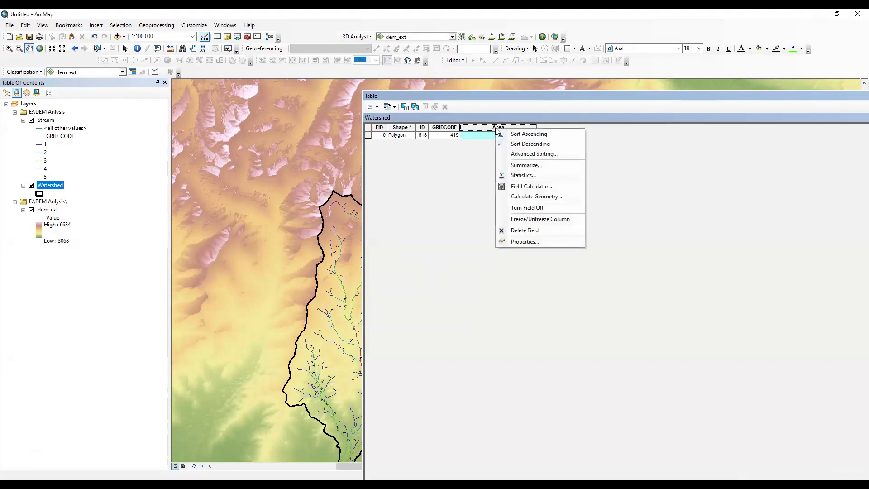
left_click(529, 197)
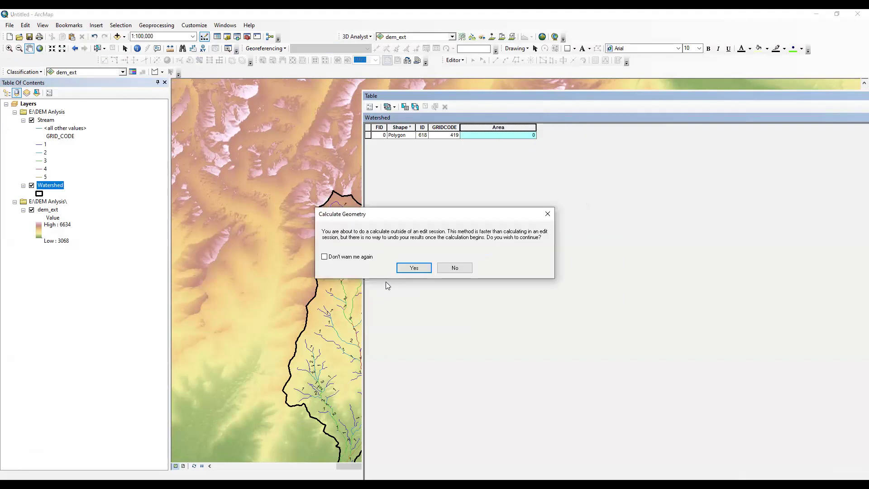
left_click(419, 268)
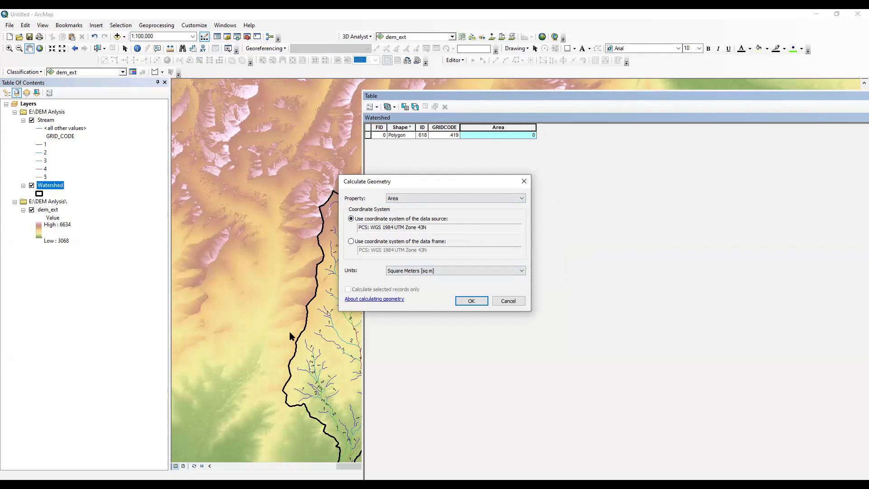
left_click(429, 271)
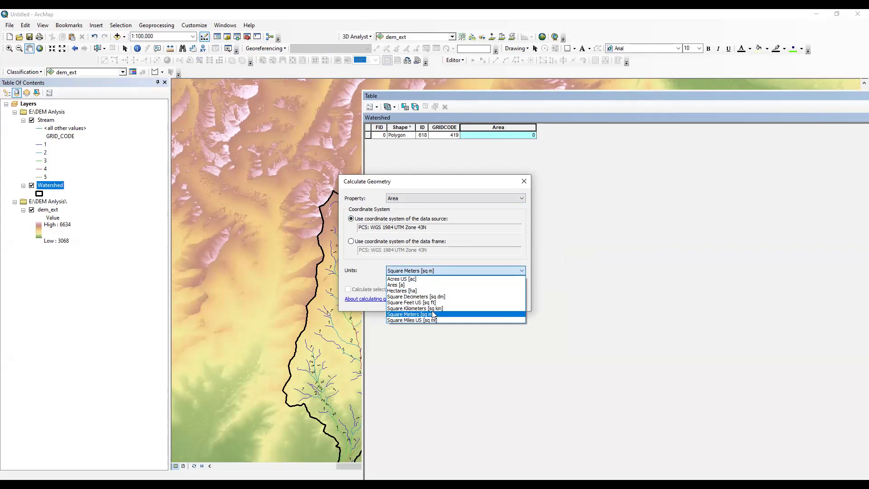
left_click(433, 314)
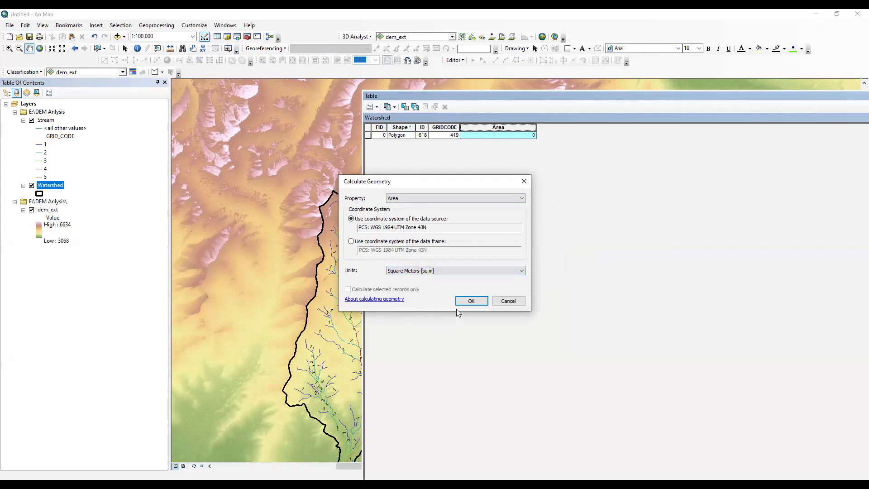
left_click(468, 301)
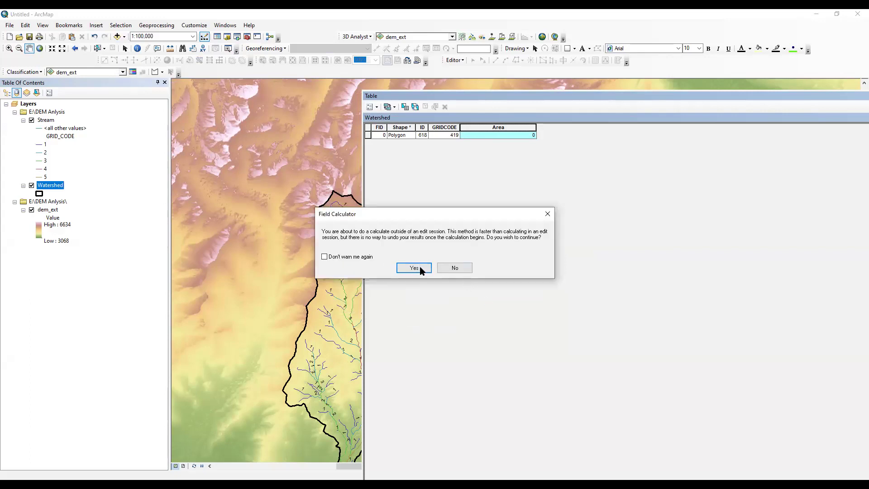
left_click(414, 268)
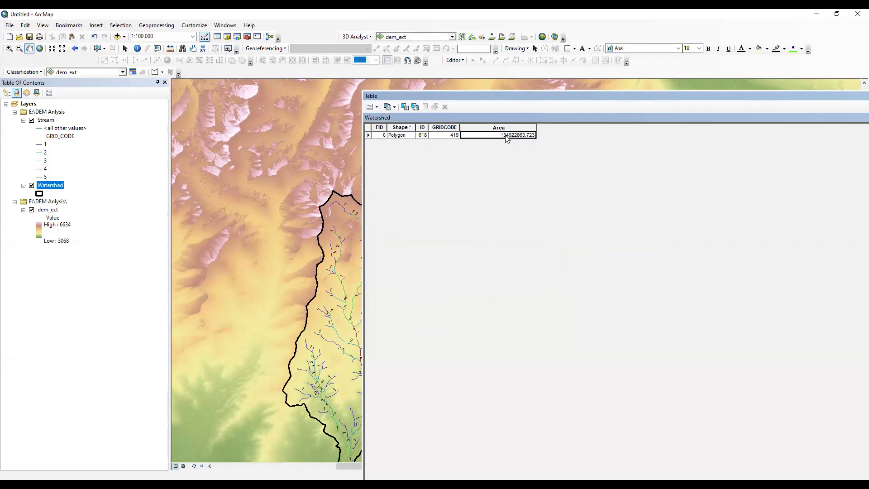
Step: Close the Watershed attribute table and view the whole watershed on the map
left_click_drag(677, 94, 530, 109)
left_click_drag(696, 112, 531, 106)
left_click_drag(772, 103, 582, 96)
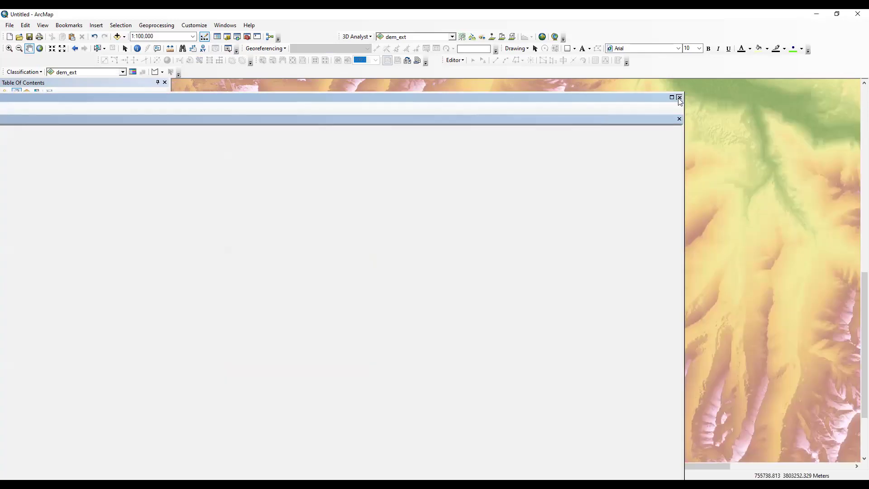
left_click(679, 98)
left_click_drag(344, 377, 355, 331)
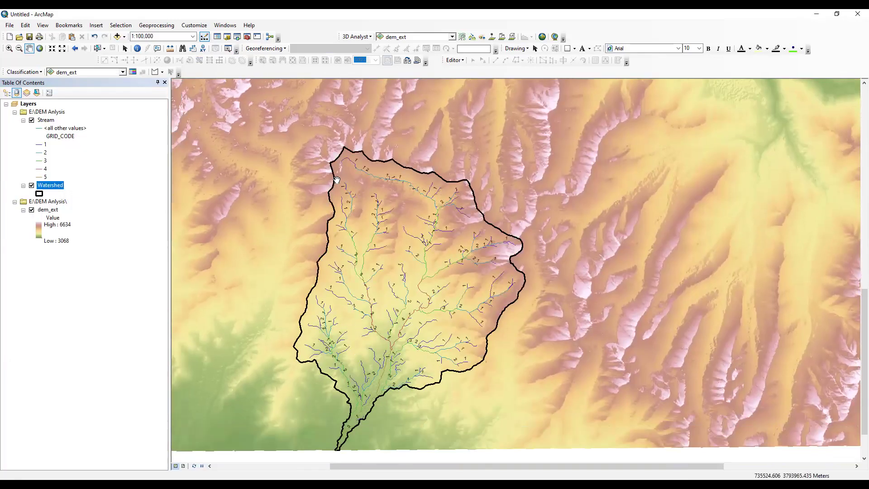
scroll(362, 348, "up", 2)
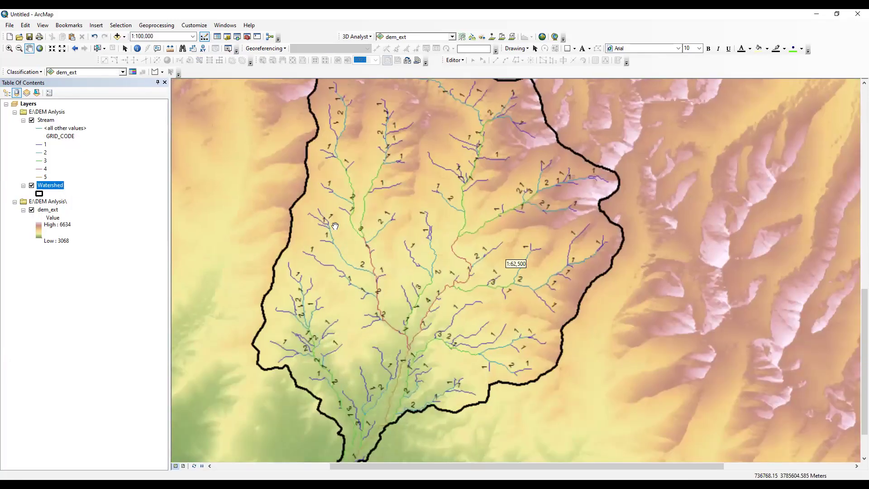
Step: Reopen the Watershed layer's attribute table and maximize its window
right_click(52, 185)
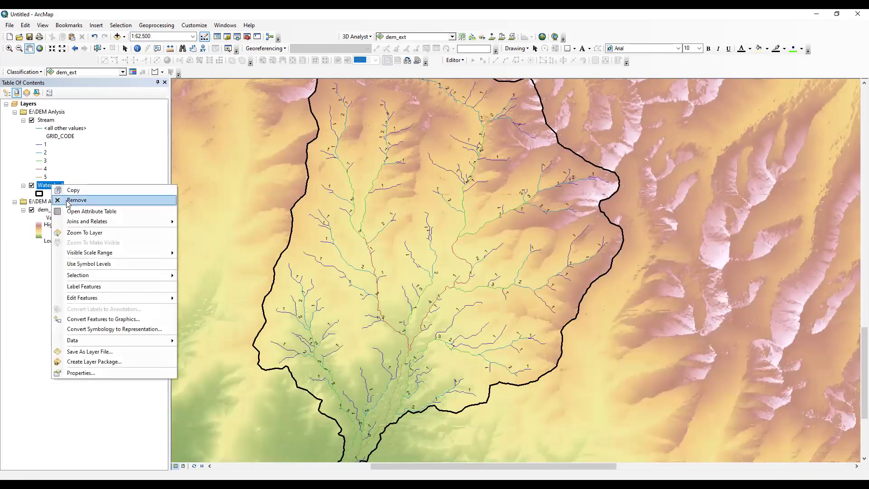
left_click(109, 211)
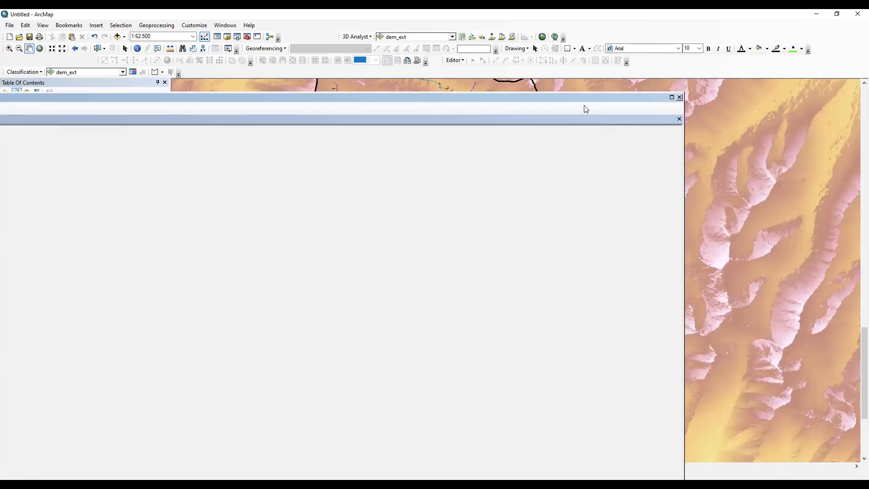
left_click(672, 97)
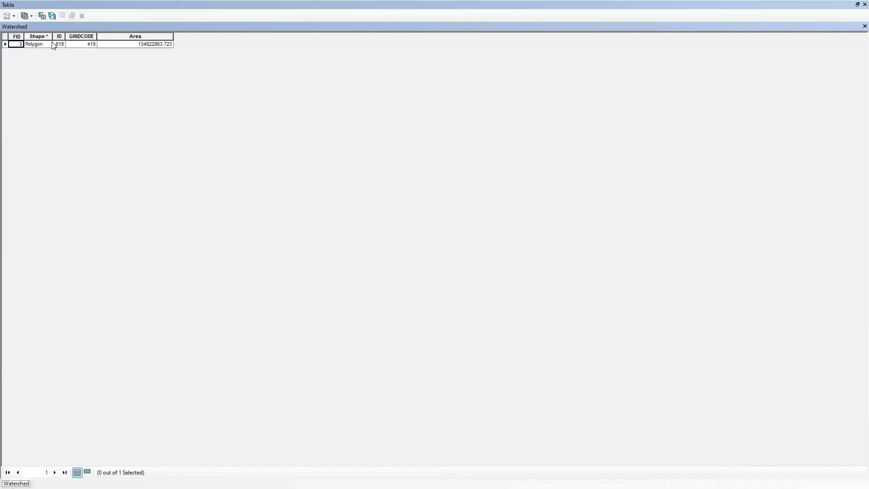
Step: Close the Watershed attribute table and look over the stream network inside the watershed on the map
left_click(7, 18)
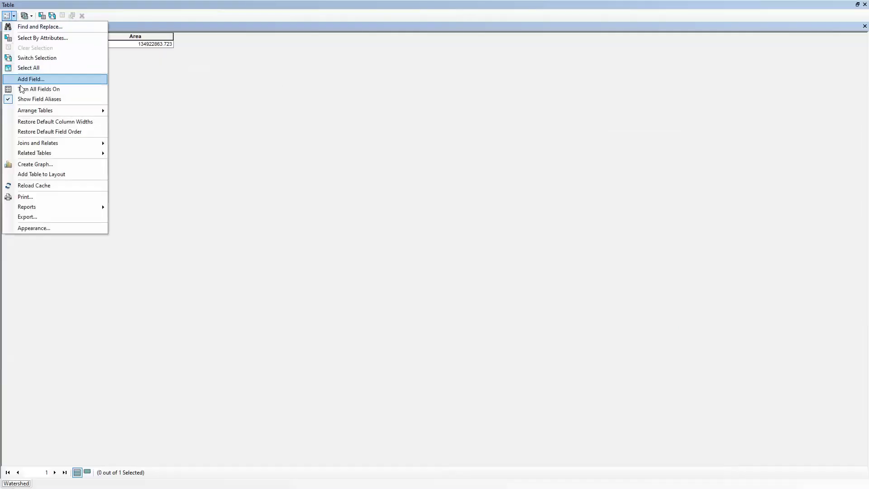
left_click(206, 64)
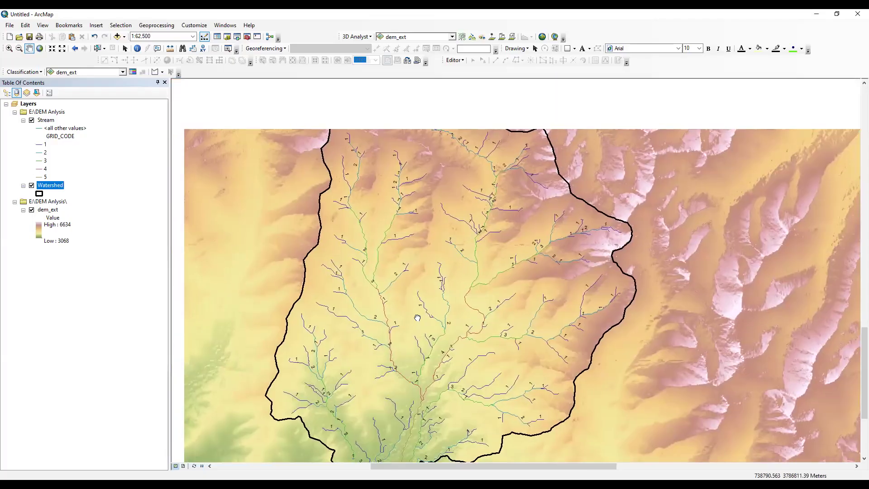
left_click_drag(385, 241, 395, 196)
scroll(395, 196, "up", 1)
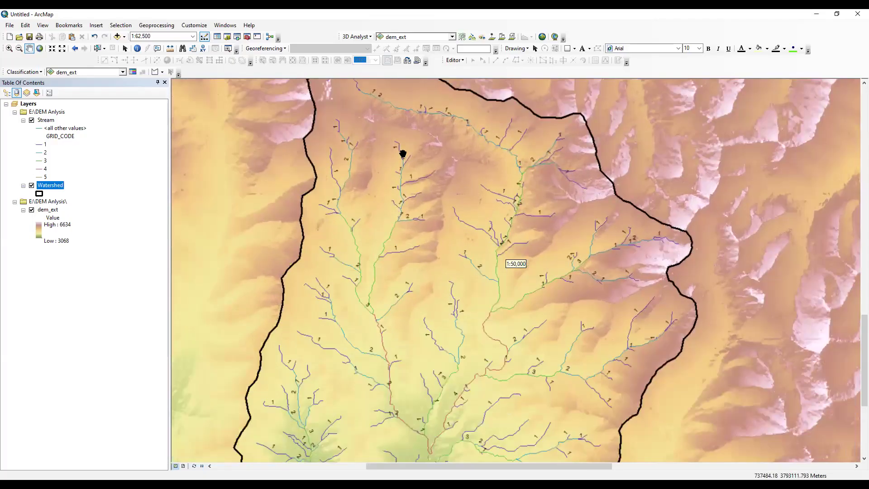
left_click_drag(419, 342, 425, 250)
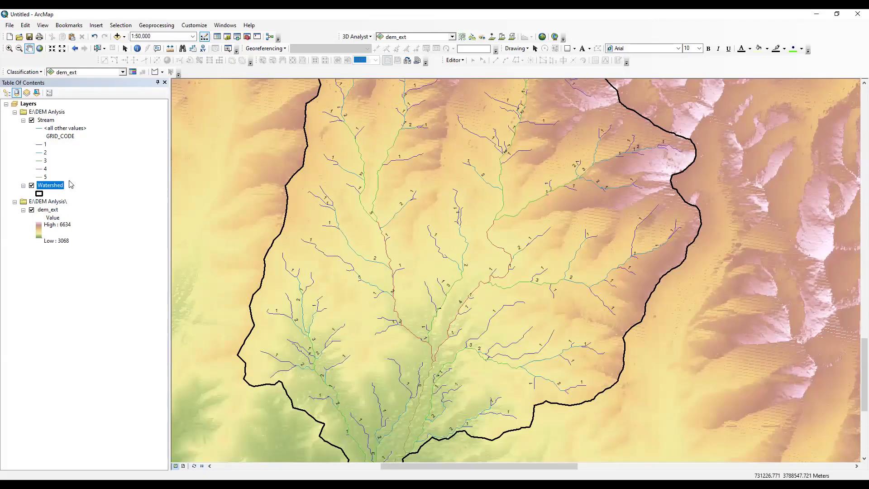
Step: Open the Stream layer's attribute table and float it beside the map so both can be seen
right_click(46, 121)
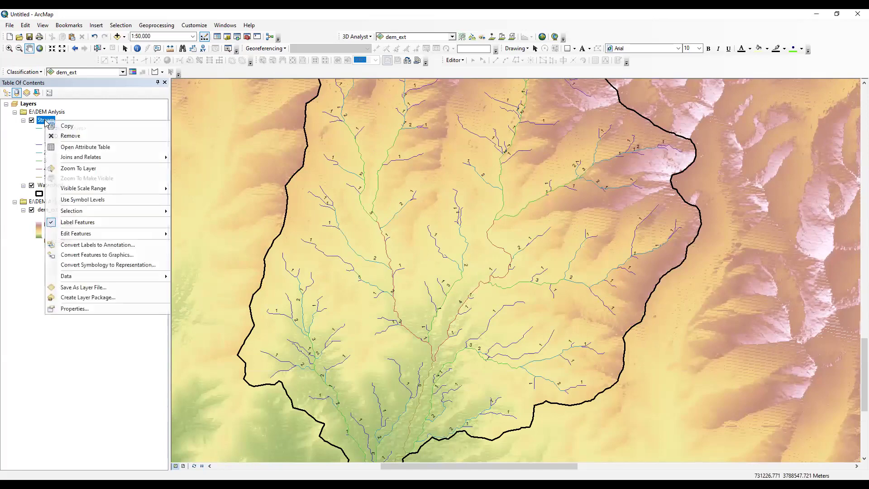
left_click(85, 147)
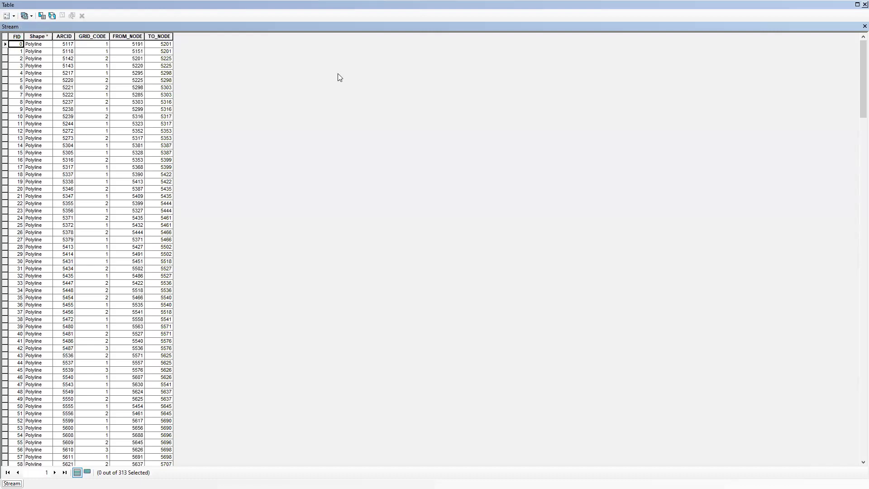
double_click(556, 6)
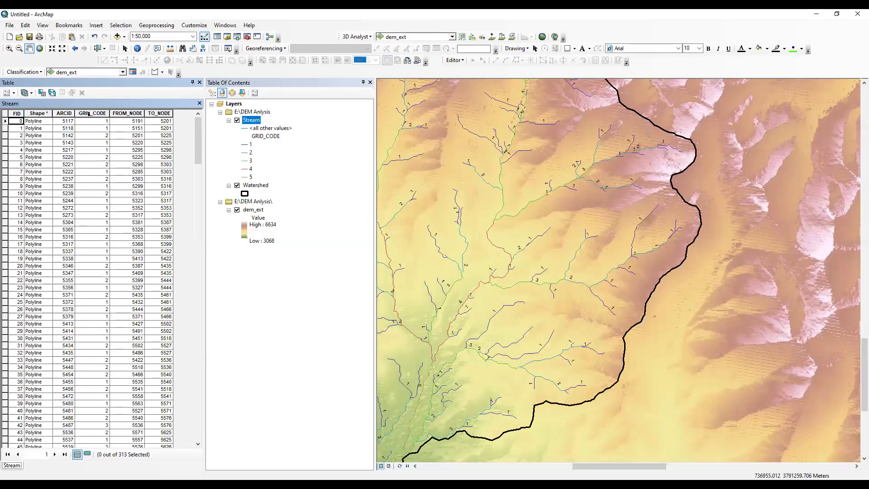
left_click_drag(90, 82, 594, 96)
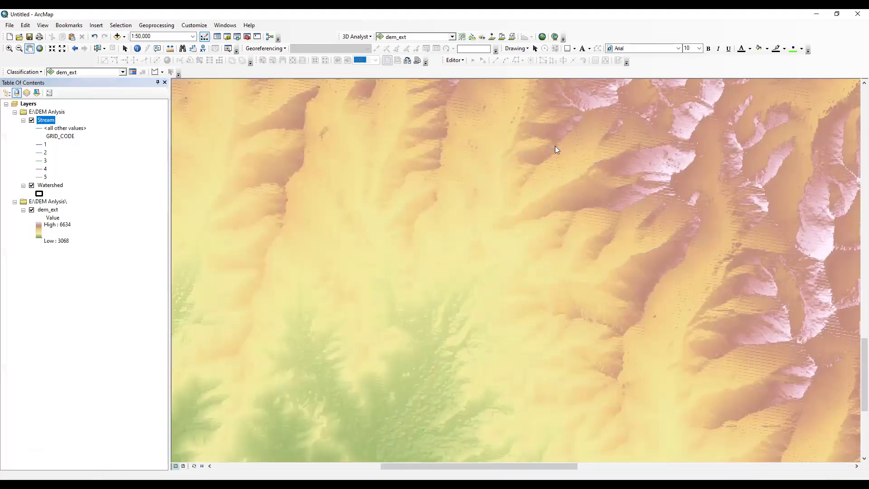
Step: Locate the first two stream records (FID 0 and 1) on the map and clear the selection
double_click(507, 135)
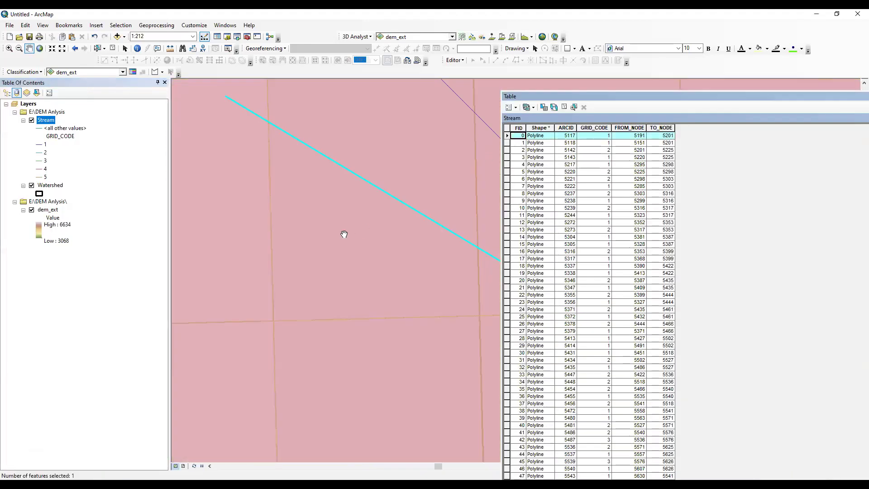
scroll(328, 254, "down", 8)
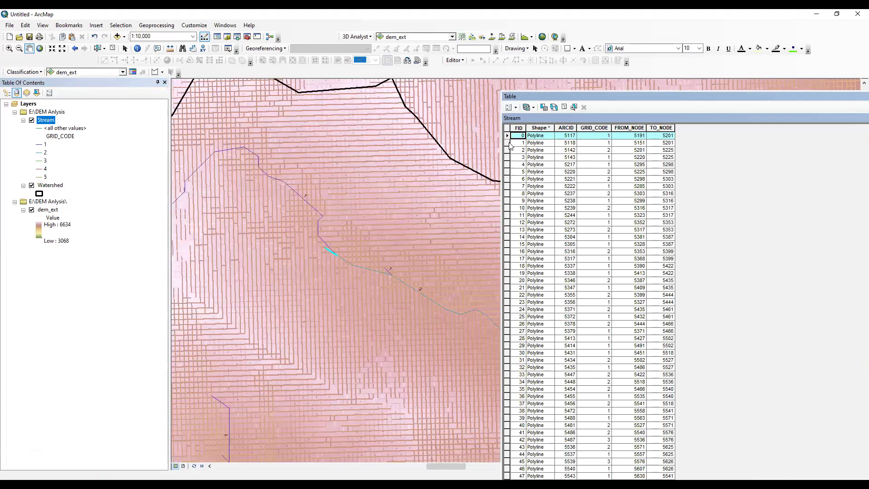
double_click(507, 143)
scroll(301, 227, "down", 5)
scroll(302, 226, "up", 3)
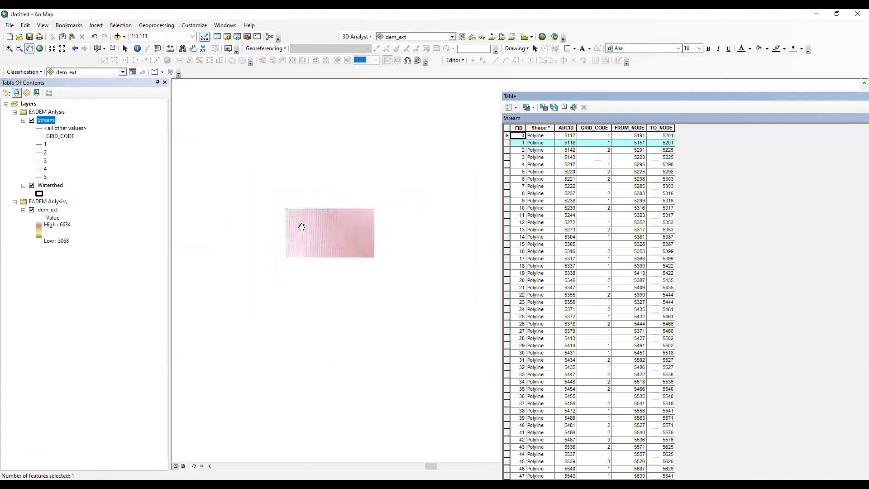
scroll(293, 234, "up", 4)
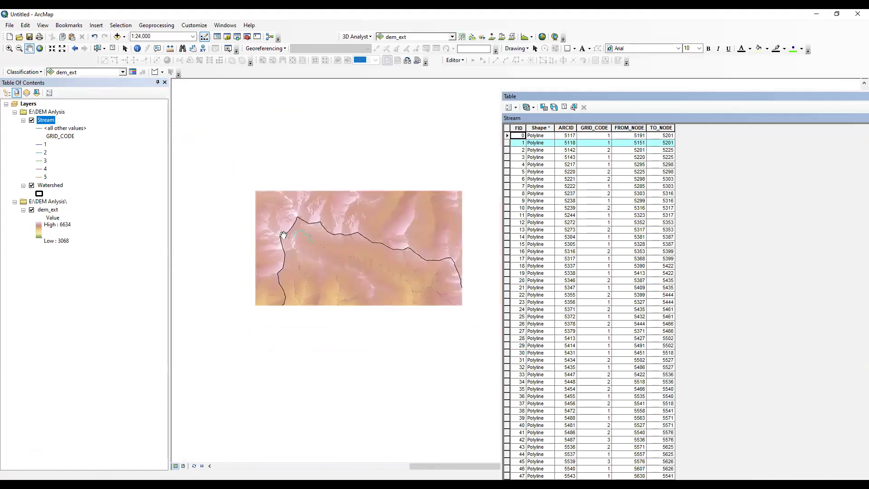
left_click(564, 107)
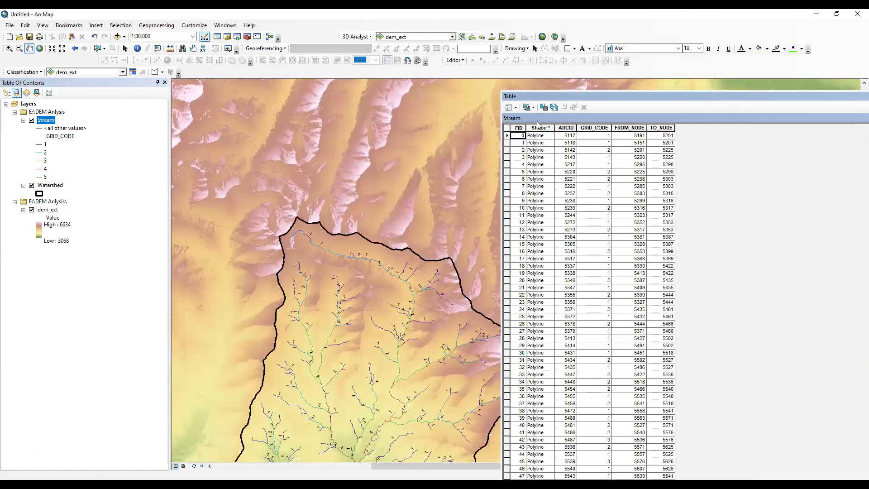
Step: Add a field named Length with the type Double to the Stream attribute table
left_click(509, 109)
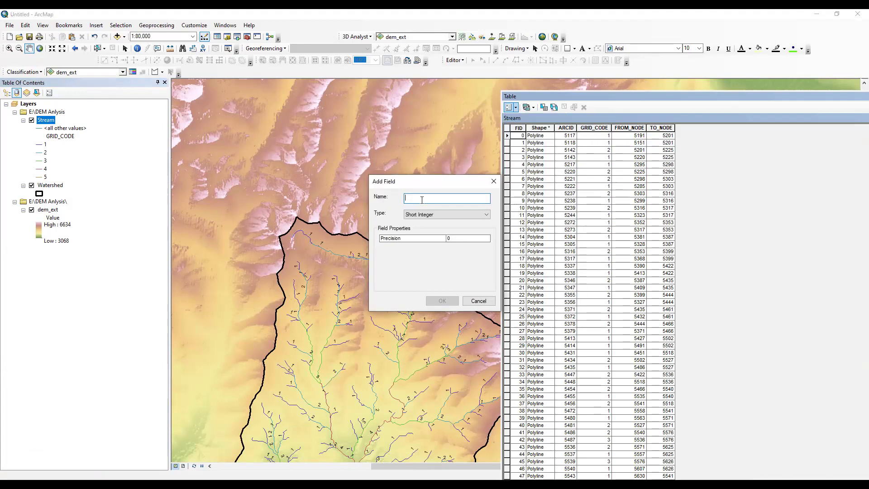
type("Length")
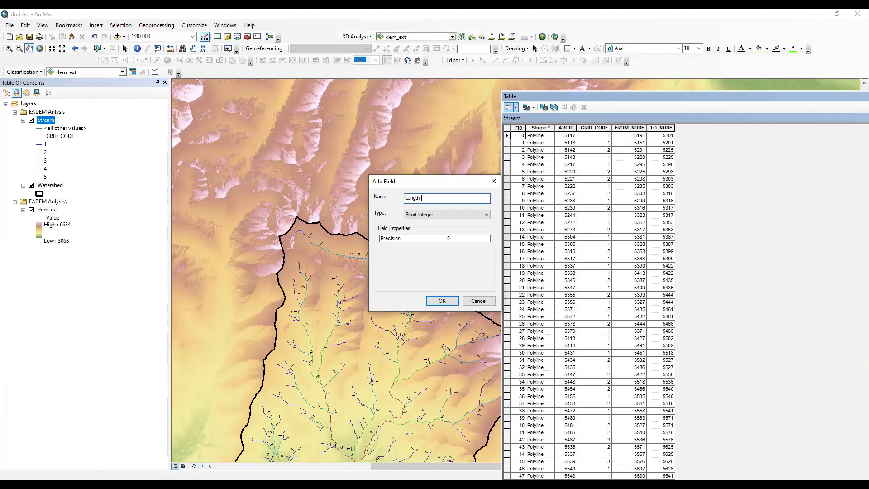
left_click(425, 215)
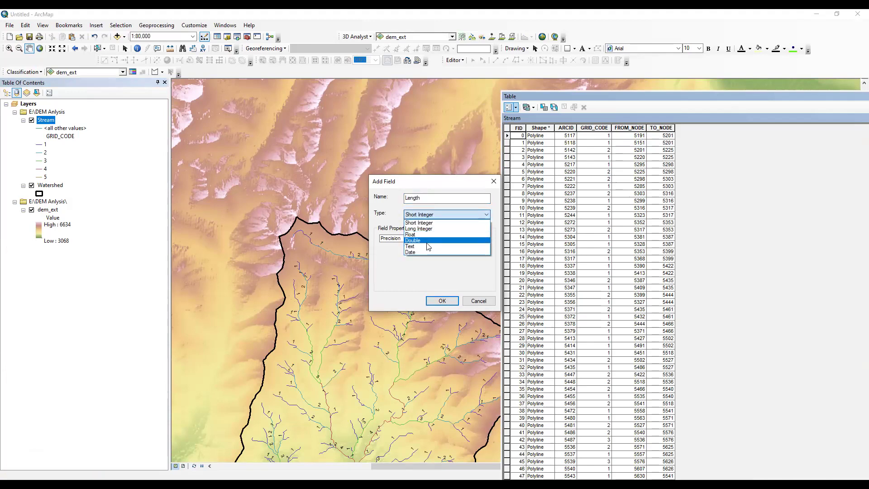
left_click(428, 242)
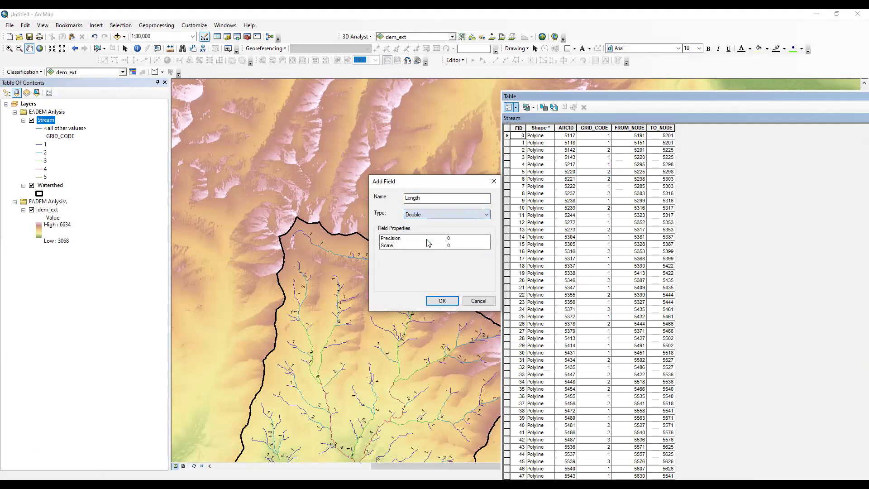
left_click(438, 302)
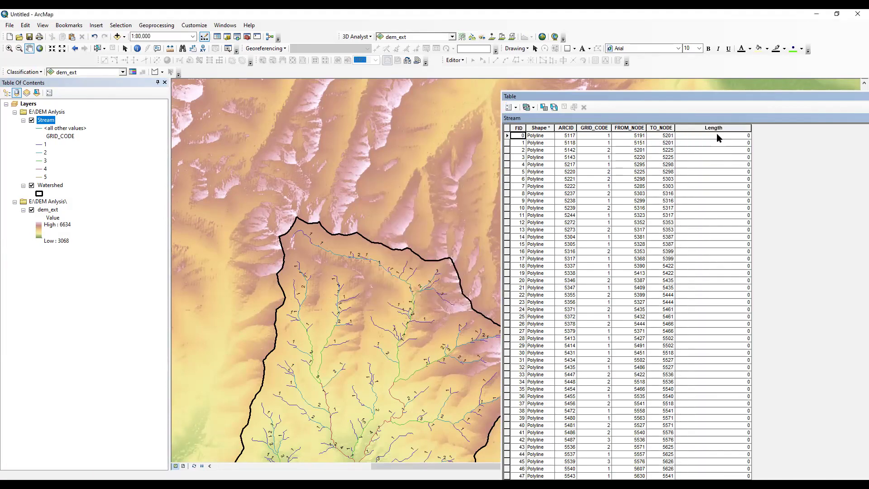
Step: Calculate the Length field's geometry as length in meters, using the data source's coordinate system, WGS 1984 UTM Zone 43N
left_click(710, 128)
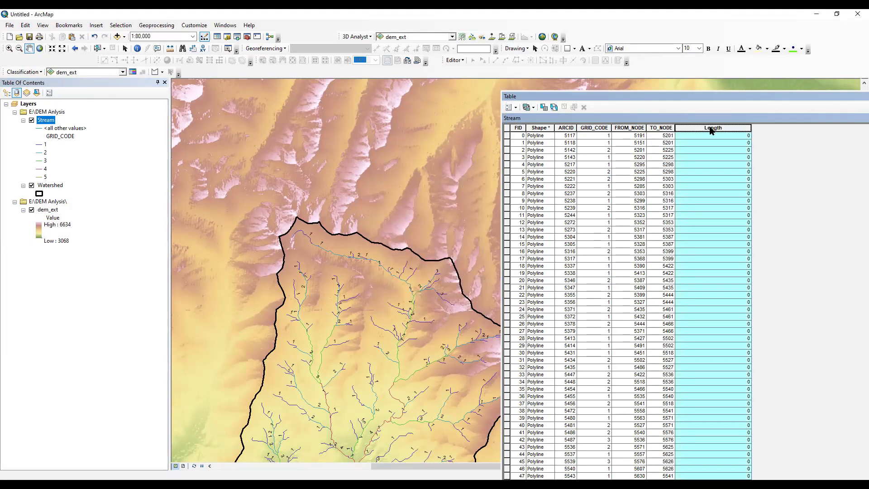
right_click(712, 131)
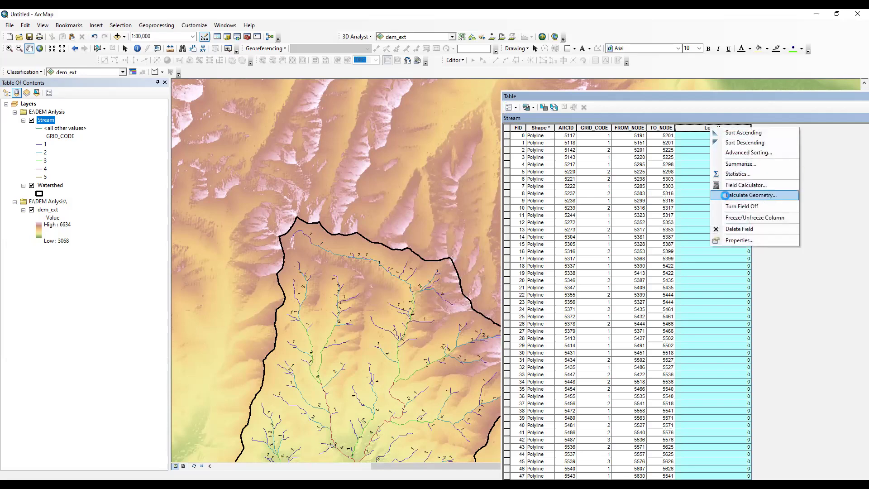
left_click(725, 195)
left_click(412, 268)
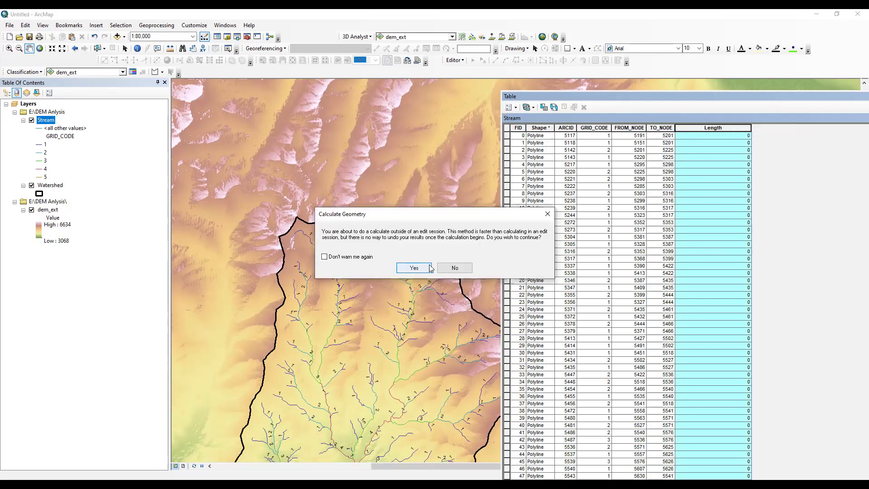
left_click(431, 199)
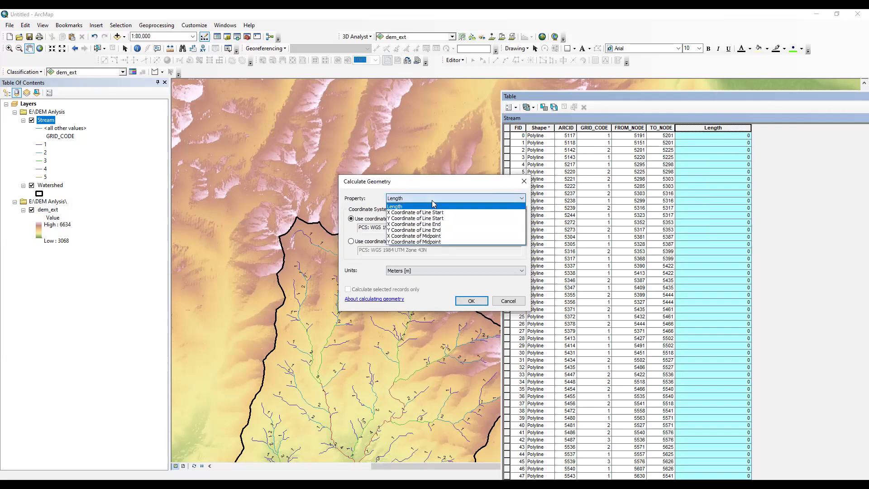
left_click(441, 207)
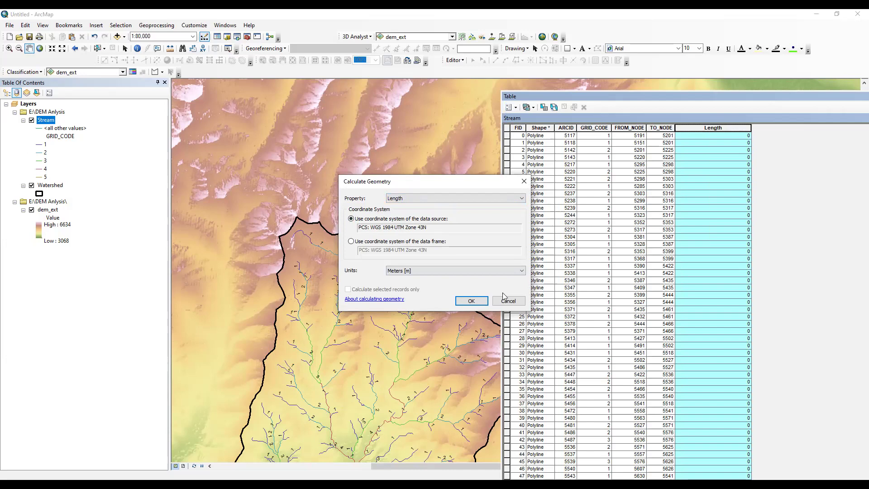
left_click(433, 271)
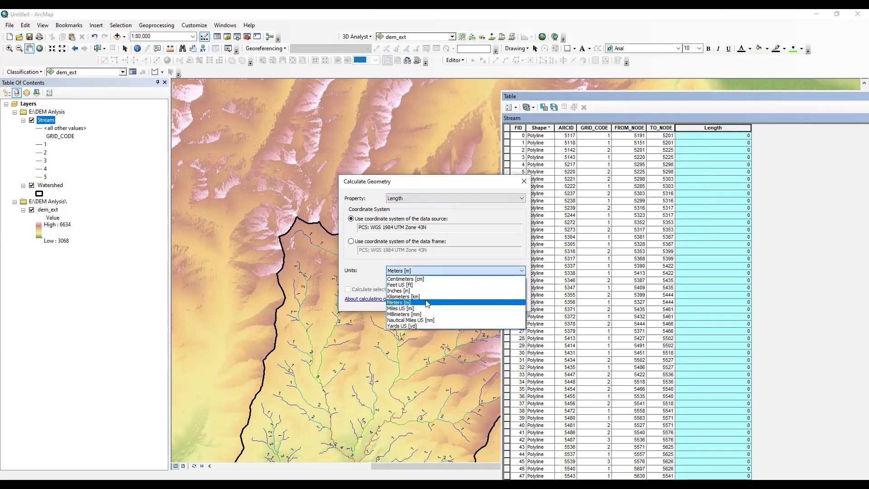
left_click(427, 303)
left_click(444, 270)
left_click(414, 303)
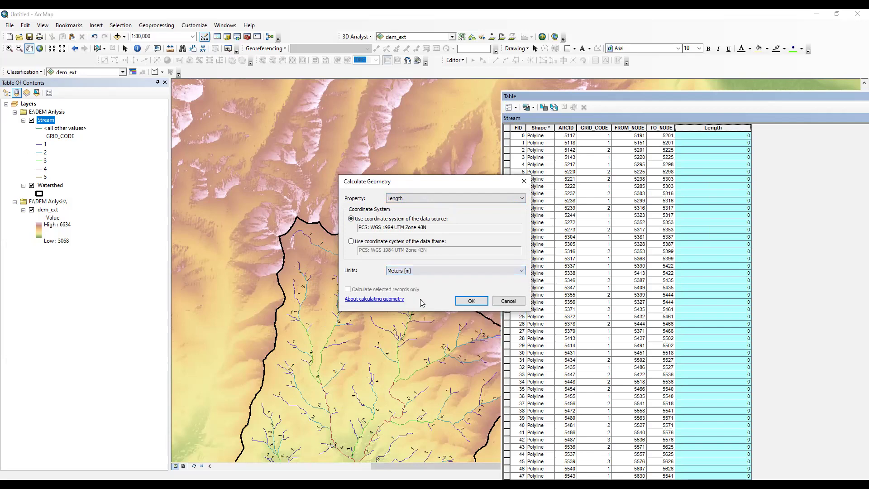
left_click(464, 304)
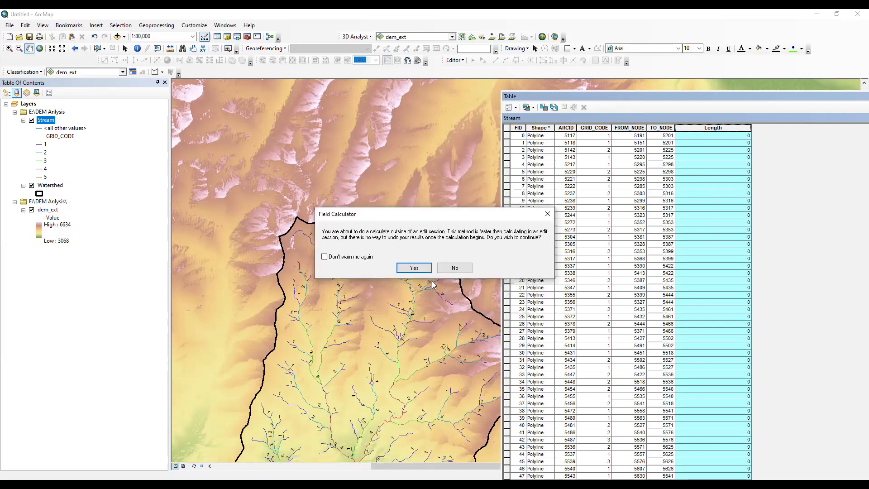
left_click(414, 268)
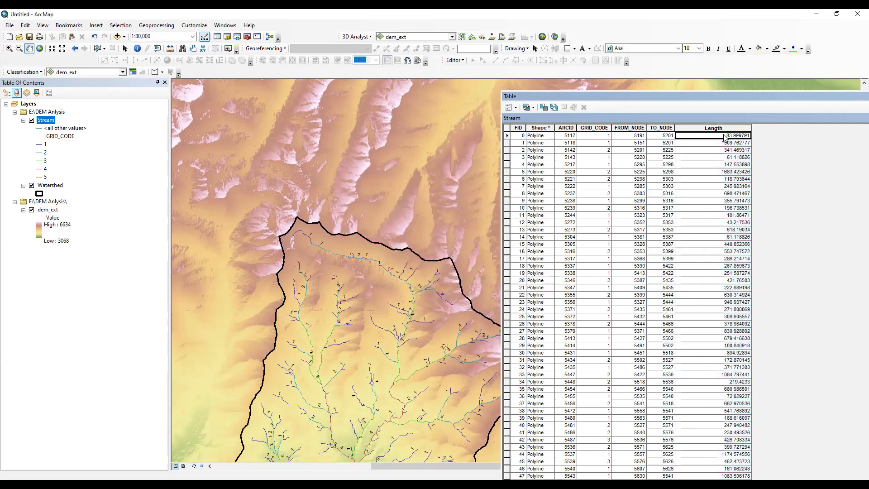
Step: Highlight the stream records FID 0, 1 and 2 one at a time to match their lengths with the map segments
left_click(508, 136)
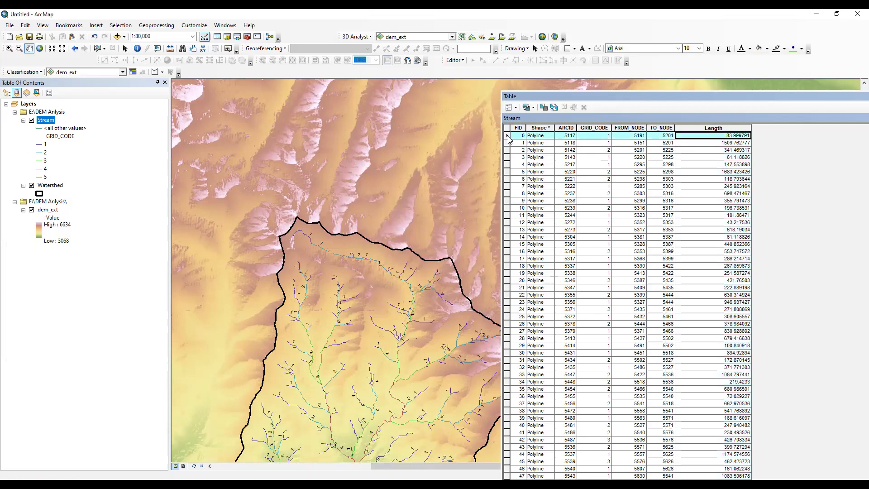
scroll(316, 249, "up", 1)
scroll(311, 248, "up", 1)
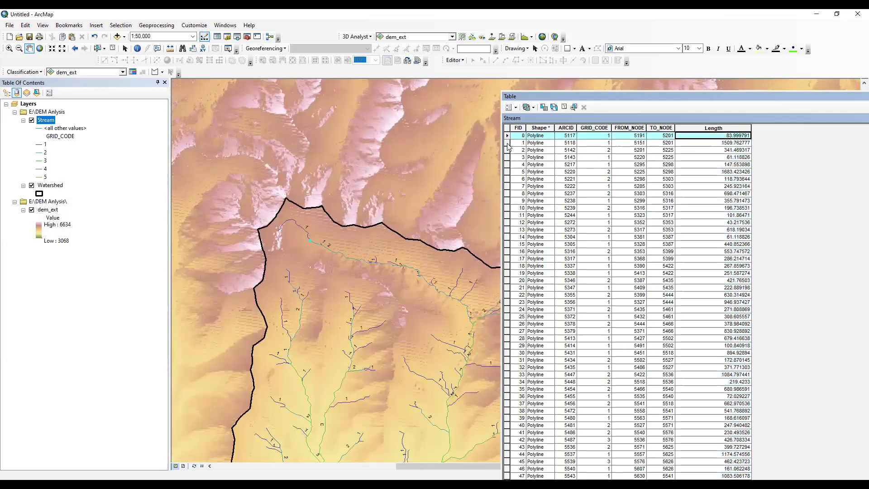
left_click(507, 142)
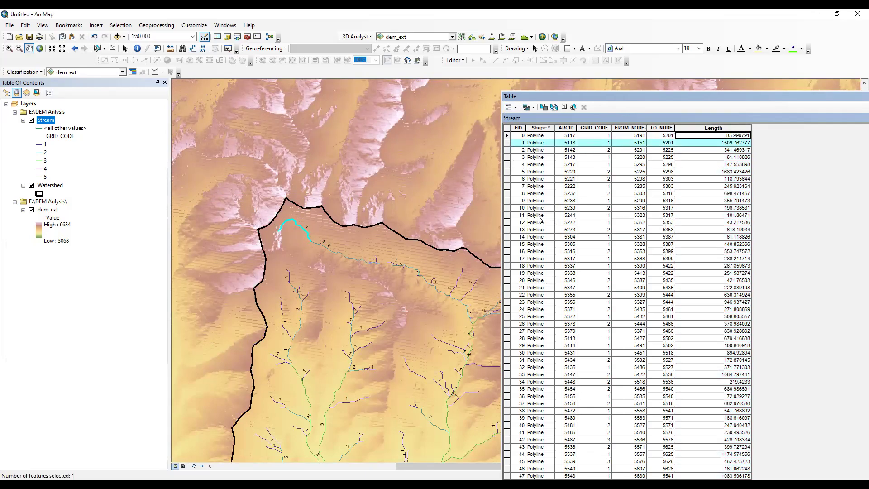
left_click(507, 149)
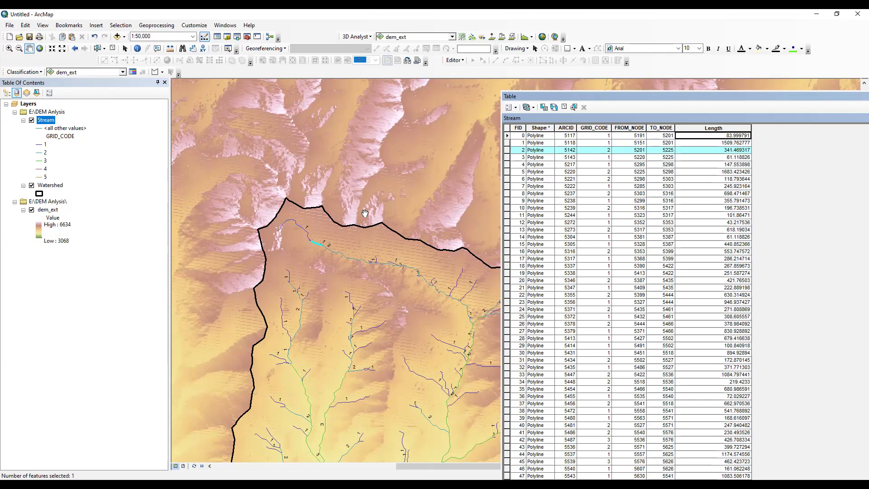
Step: Clear the stream record selection and move the floating attribute table farther over the map
scroll(270, 241, "down", 1)
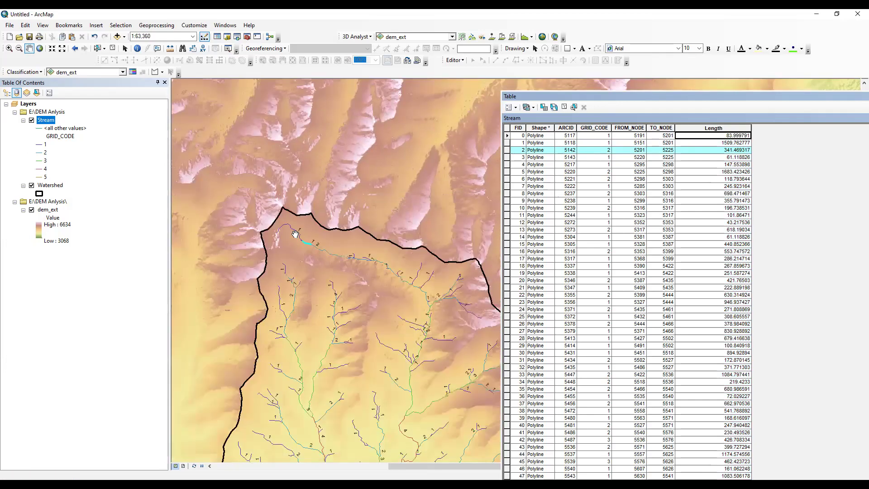
left_click_drag(292, 281, 282, 241)
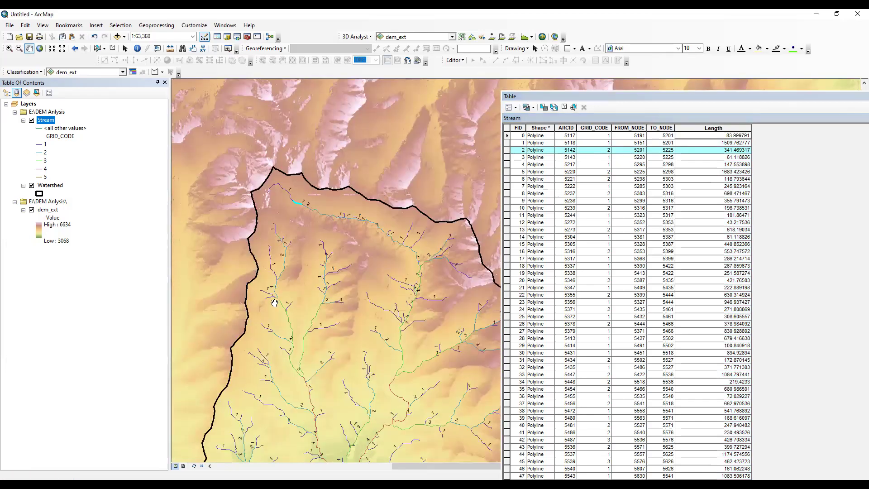
left_click_drag(288, 324, 276, 288)
left_click_drag(375, 366, 368, 301)
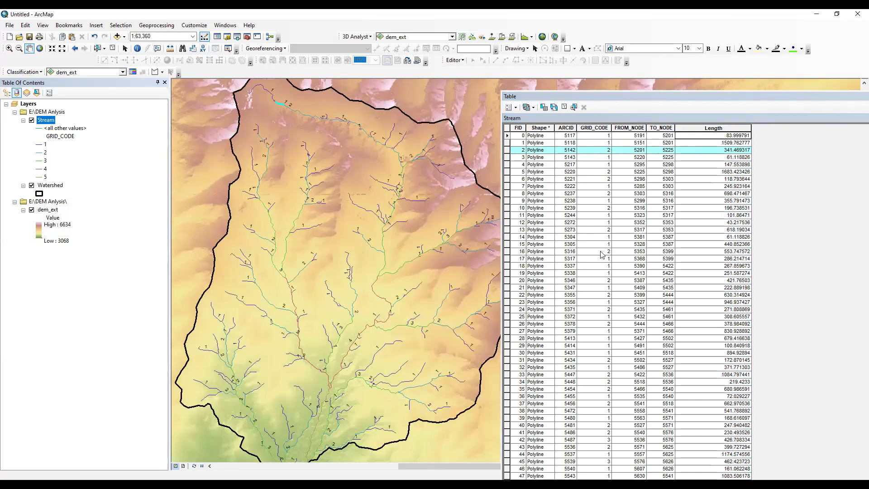
left_click(566, 109)
left_click_drag(616, 94, 479, 76)
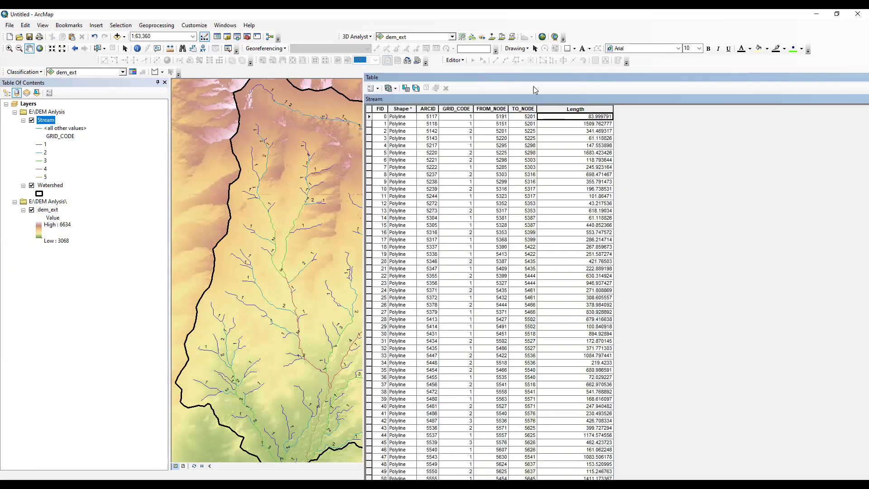
Step: Summarize the Stream table by GRID_CODE with the minimum, maximum, average, sum, standard deviation and variance of Length, adding the result table to the map
left_click(454, 109)
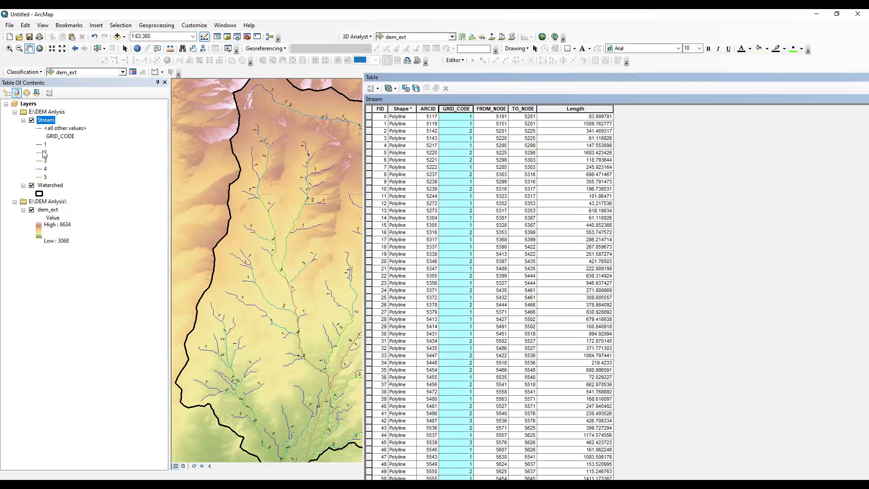
right_click(452, 110)
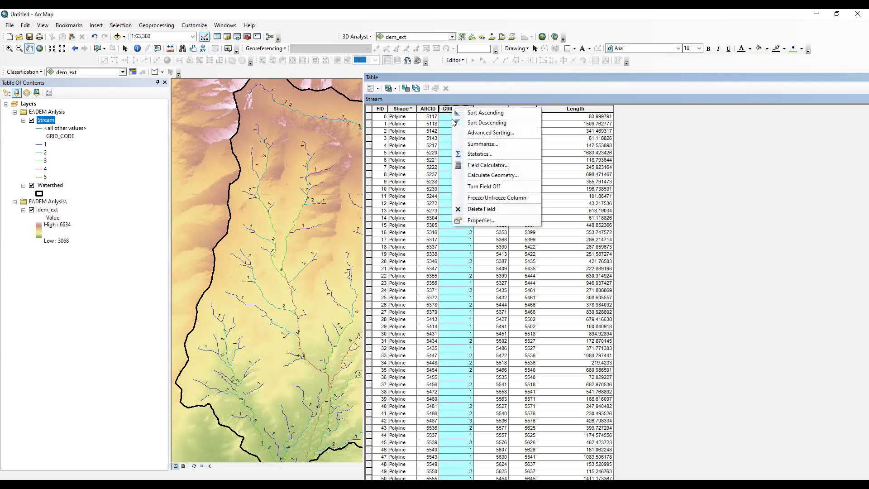
left_click(480, 144)
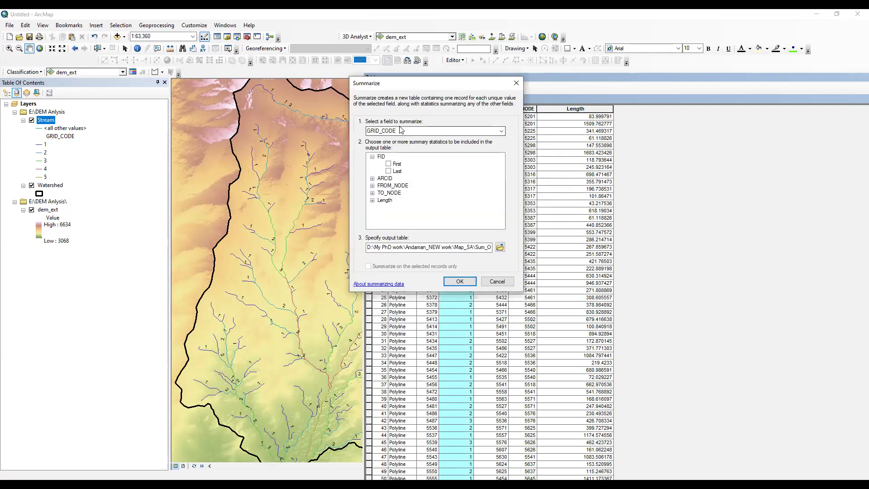
left_click(501, 131)
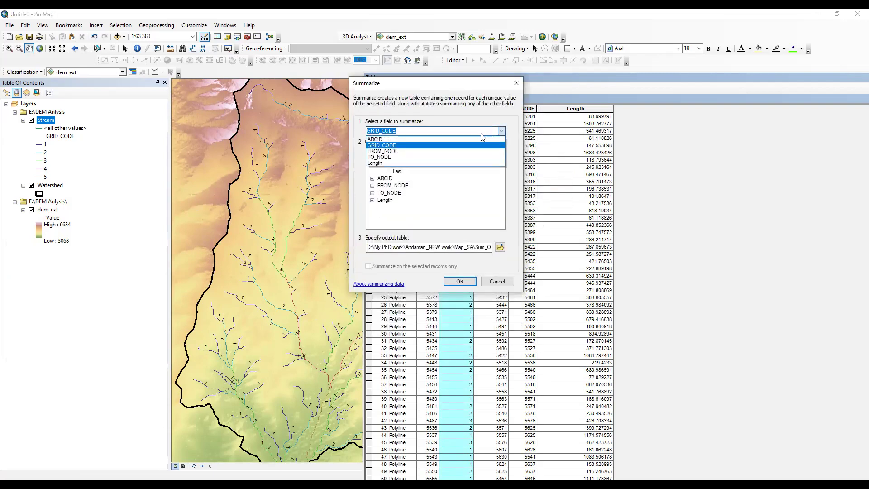
left_click(390, 145)
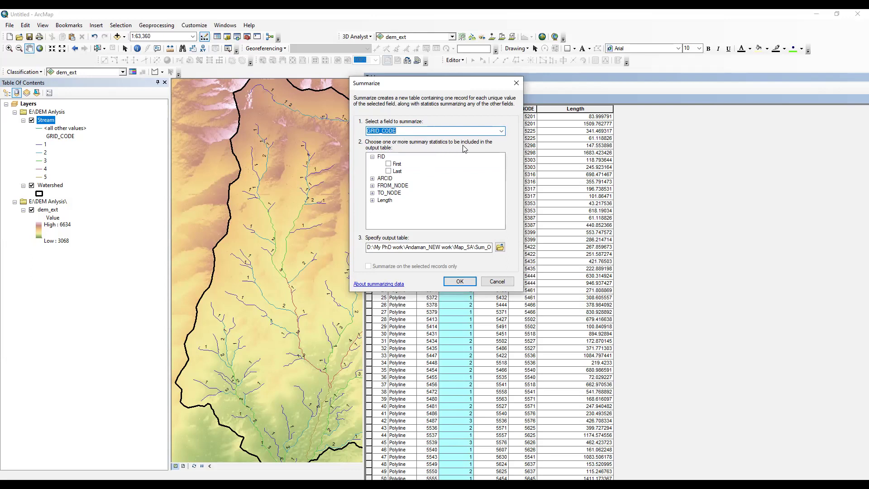
left_click(372, 200)
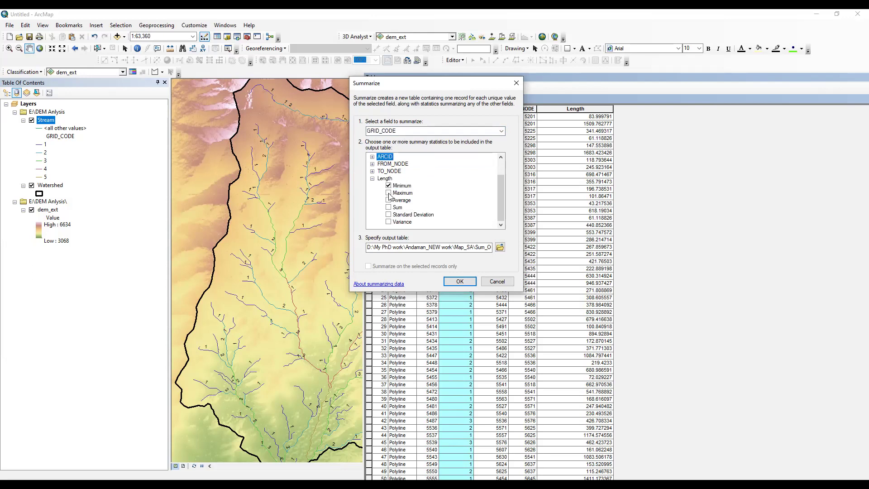
left_click(389, 200)
left_click(455, 281)
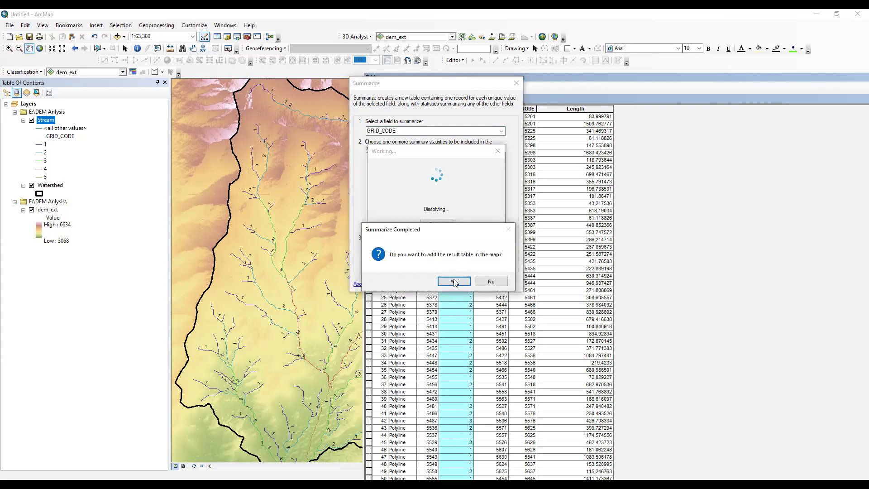
left_click(454, 282)
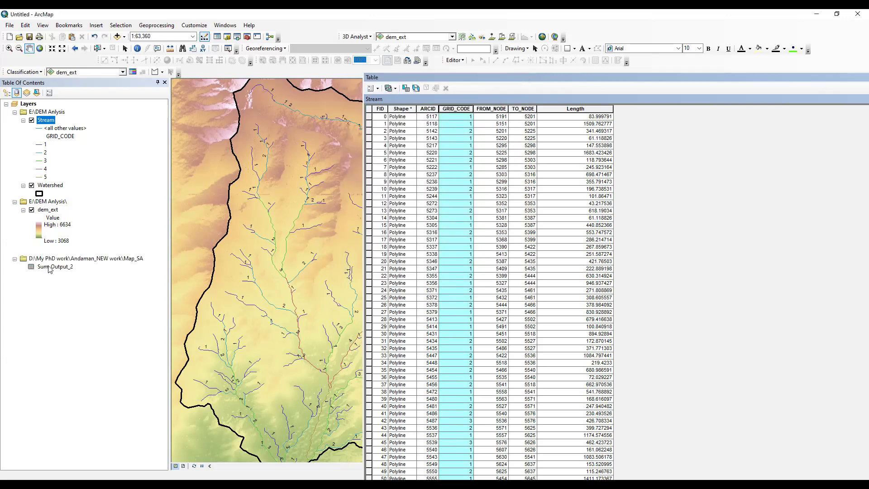
Step: Close the Stream attribute table, open the summary output table, and place it over the lower part of the map
left_click(55, 267)
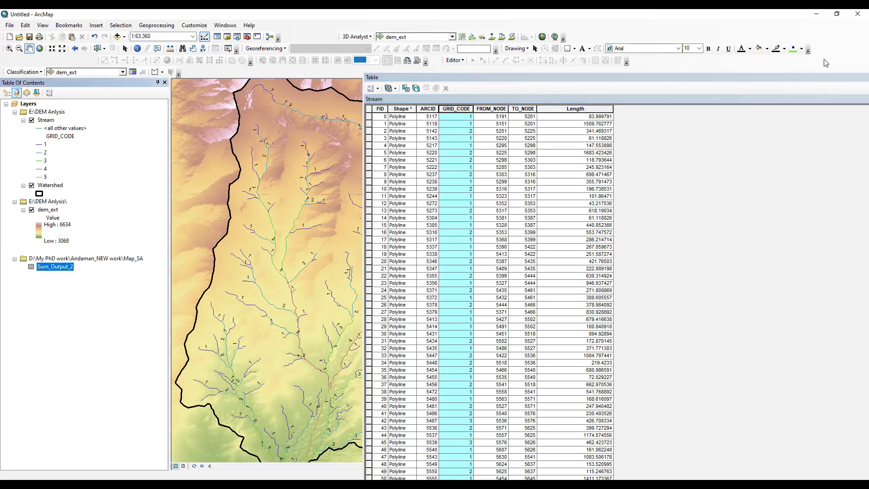
left_click_drag(811, 78, 625, 97)
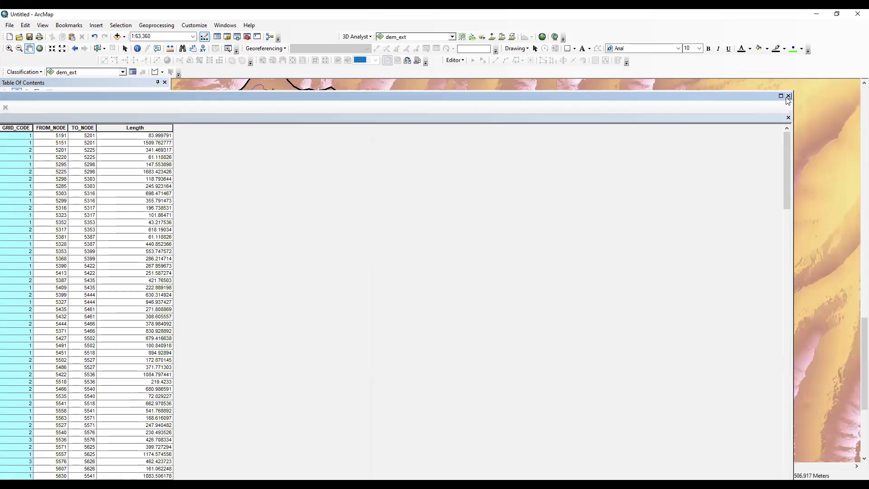
left_click(788, 99)
right_click(59, 268)
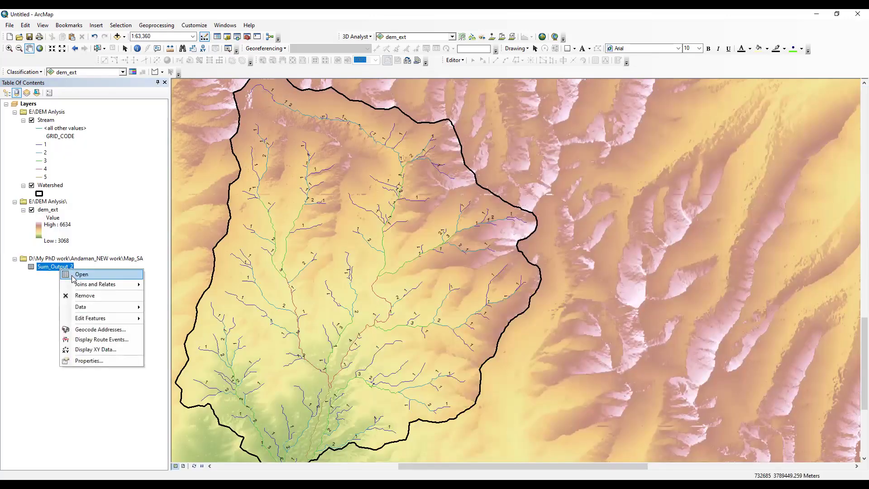
left_click_drag(247, 97, 472, 208)
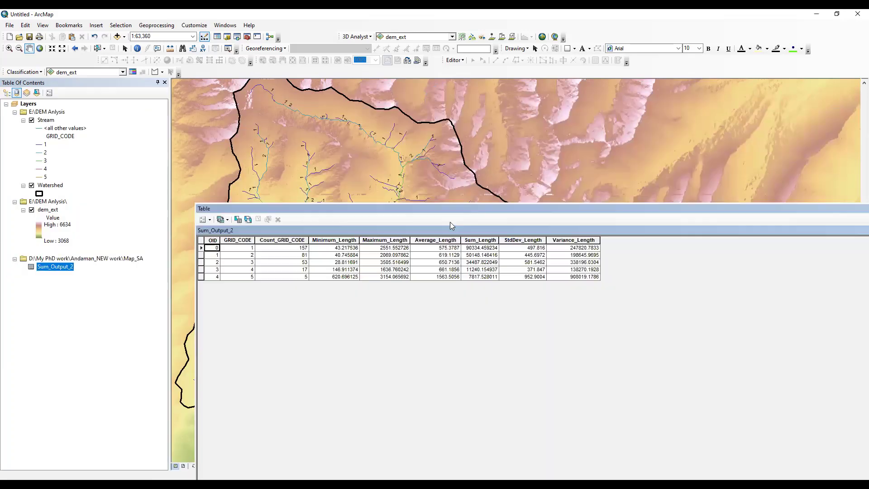
Step: Highlight the summary records for GRID_CODE 1 and 2 in turn to compare their segment counts and length statistics
left_click(200, 248)
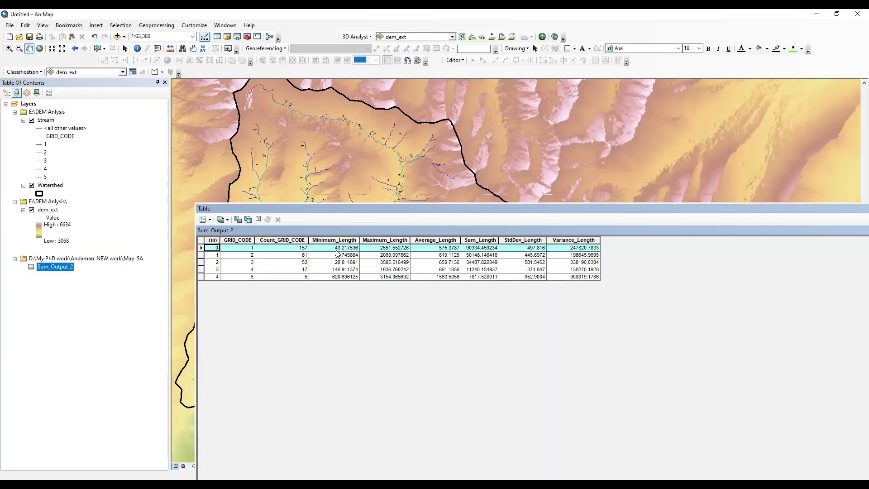
left_click(302, 248)
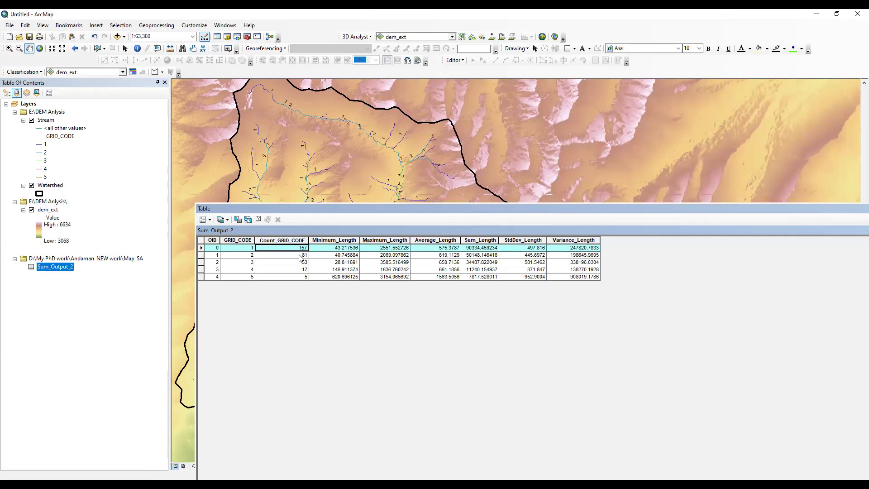
left_click(201, 255)
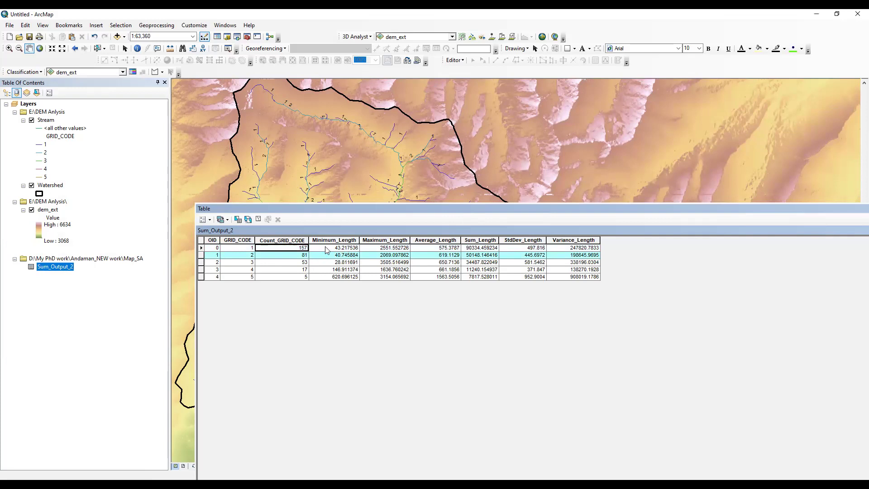
left_click(201, 248)
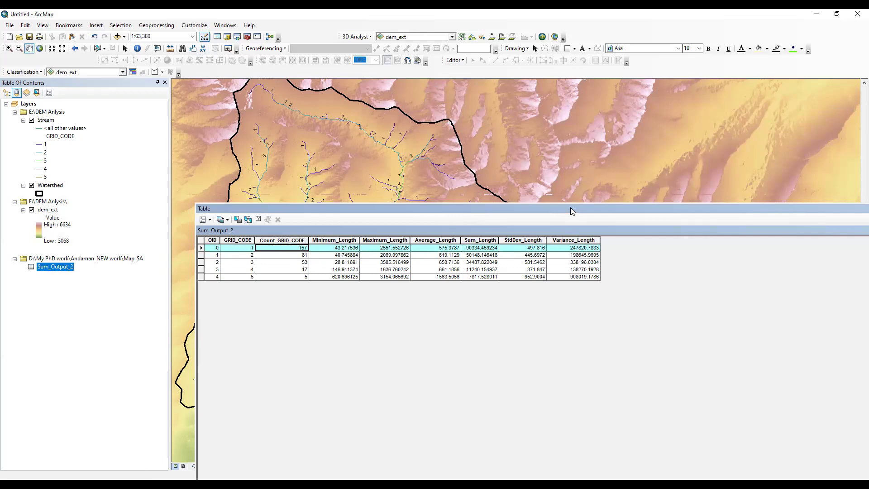
Step: Move the summary table window until its edge is reachable and close it
left_click_drag(570, 208, 534, 207)
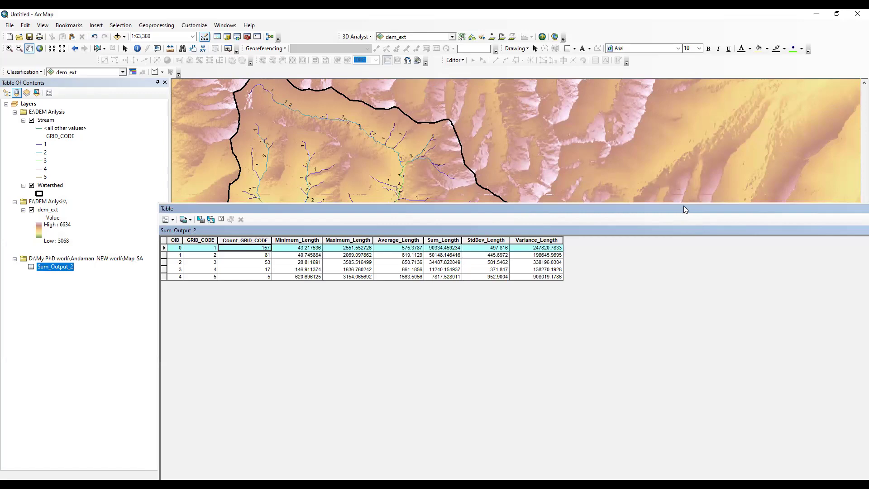
left_click_drag(685, 210, 400, 215)
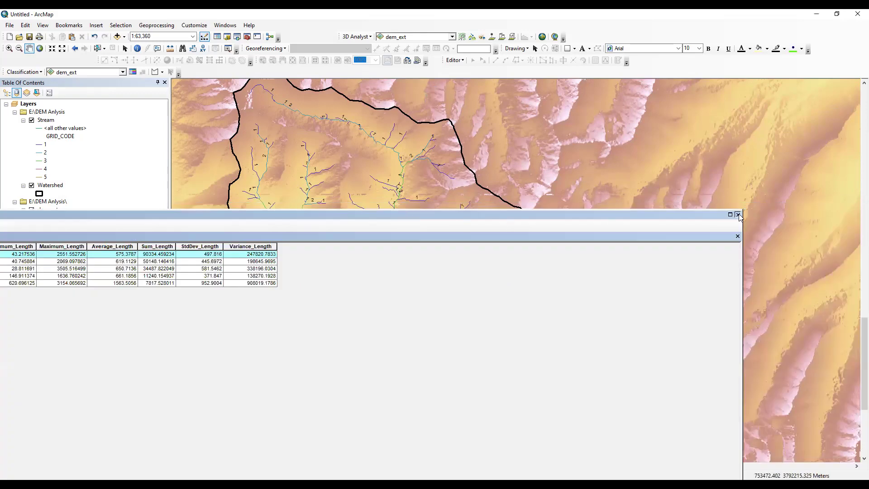
left_click(738, 215)
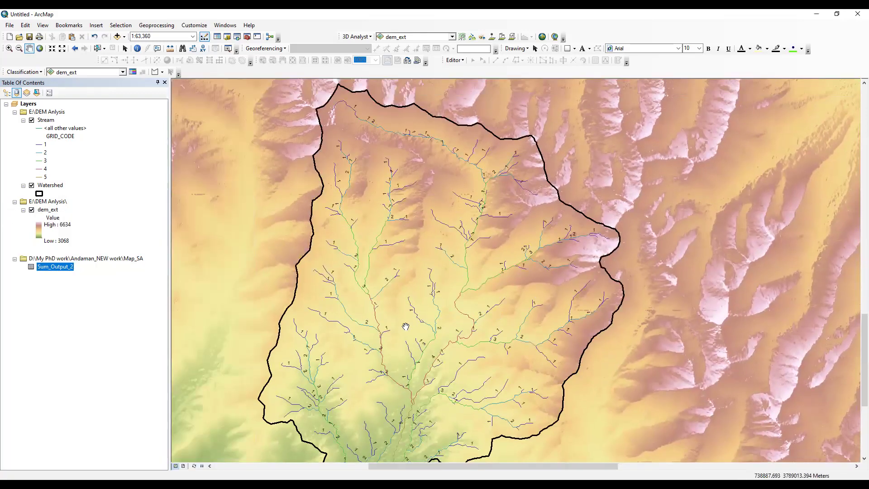
Step: Examine the stream network and its order labels across the whole watershed, from the upper tributaries to the outlet
left_click_drag(431, 351, 436, 305)
left_click_drag(485, 217, 471, 260)
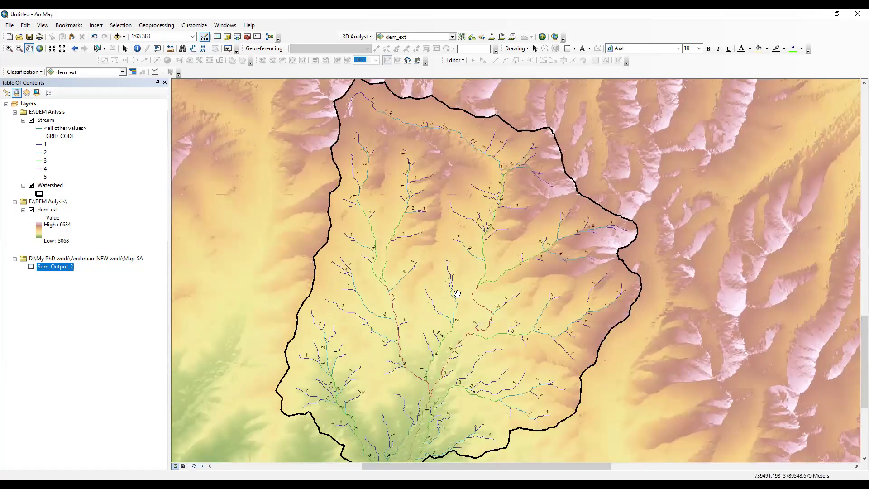
left_click_drag(436, 388, 444, 291)
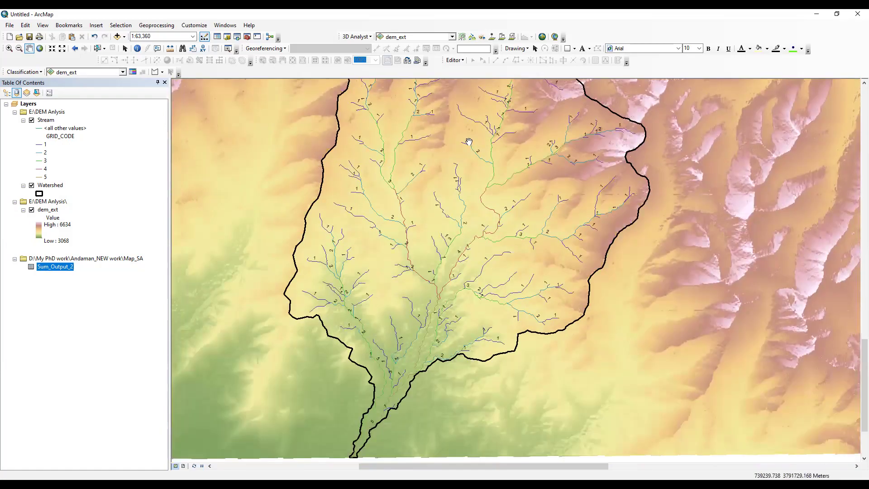
left_click_drag(436, 294, 431, 338)
left_click_drag(449, 244, 427, 313)
left_click_drag(420, 358, 429, 251)
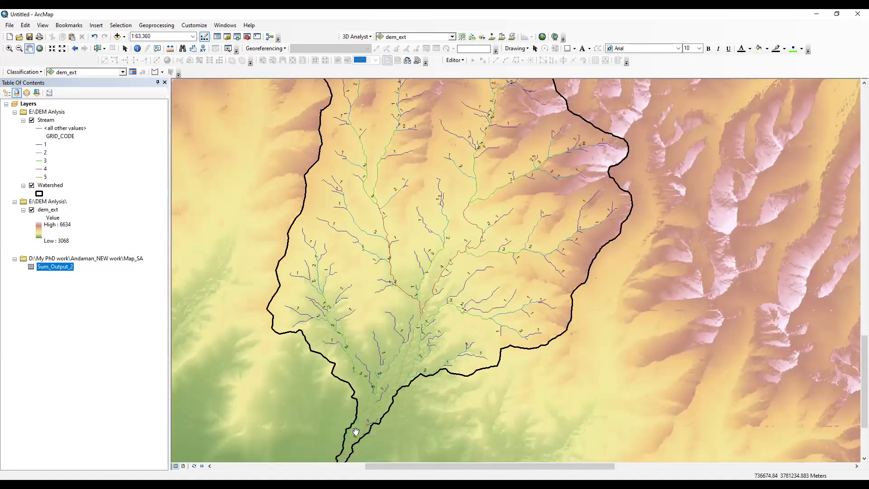
left_click_drag(404, 194, 396, 292)
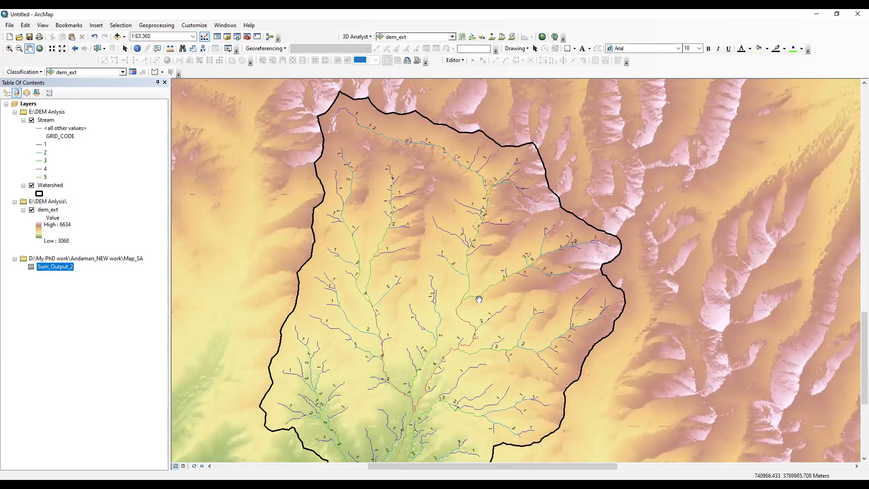
left_click_drag(479, 299, 467, 249)
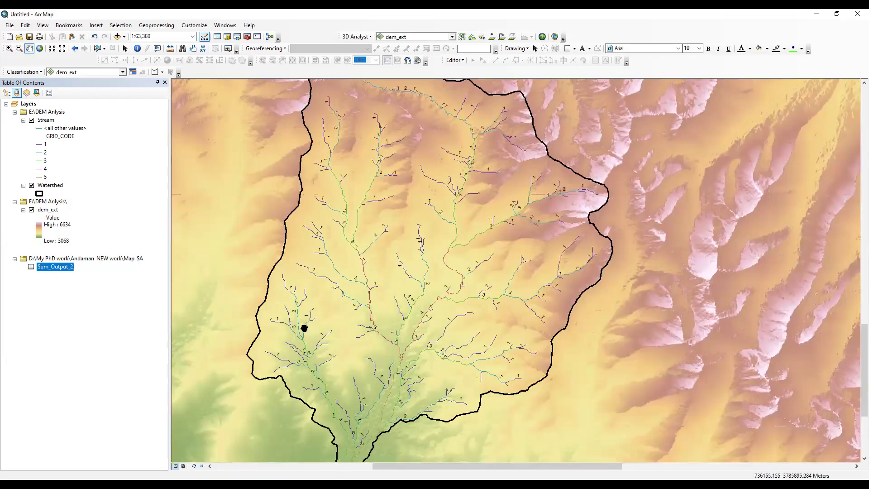
left_click_drag(340, 301, 340, 302)
left_click_drag(387, 140, 380, 219)
left_click(376, 216)
scroll(375, 215, "down", 1)
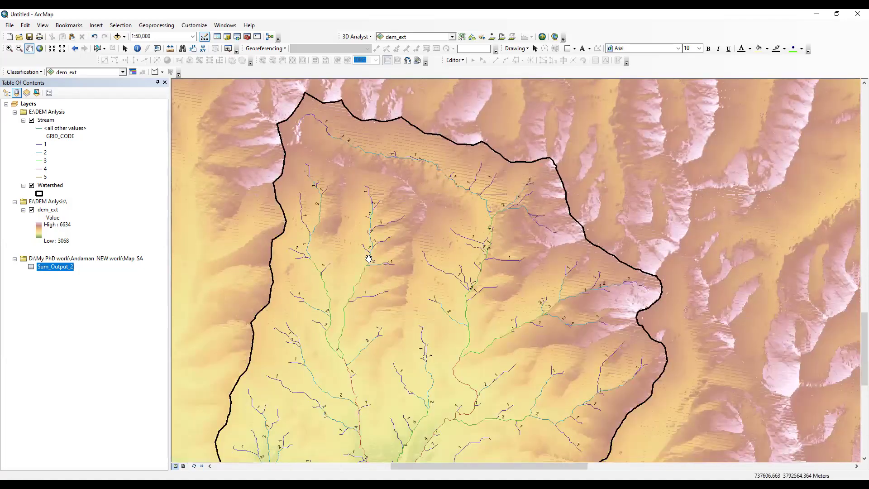
left_click_drag(369, 259, 426, 261)
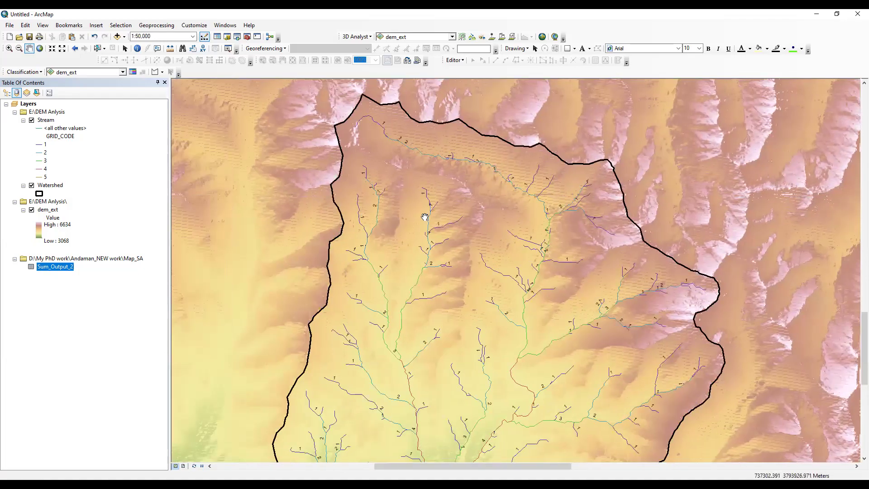
scroll(427, 226, "up", 1)
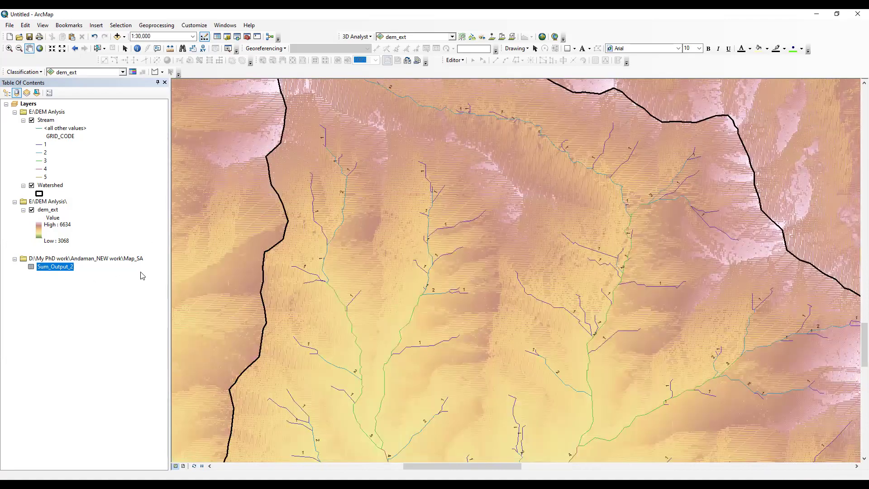
scroll(375, 256, "down", 1)
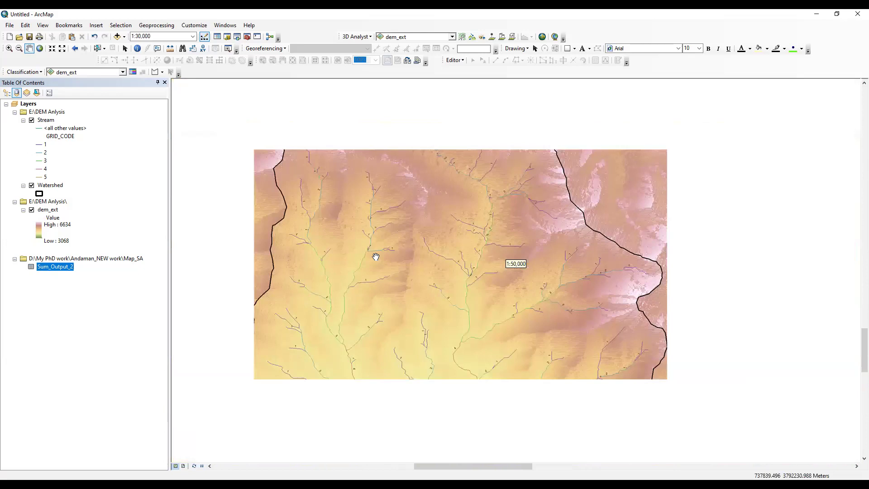
left_click_drag(404, 288, 435, 223)
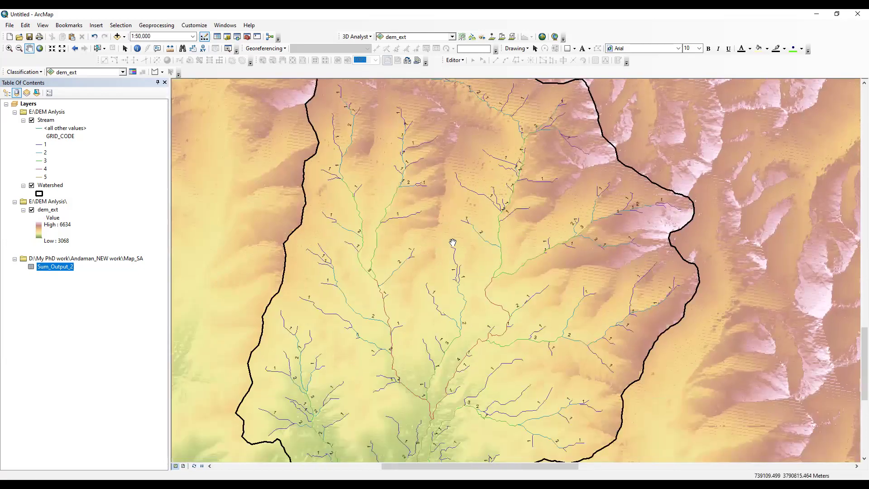